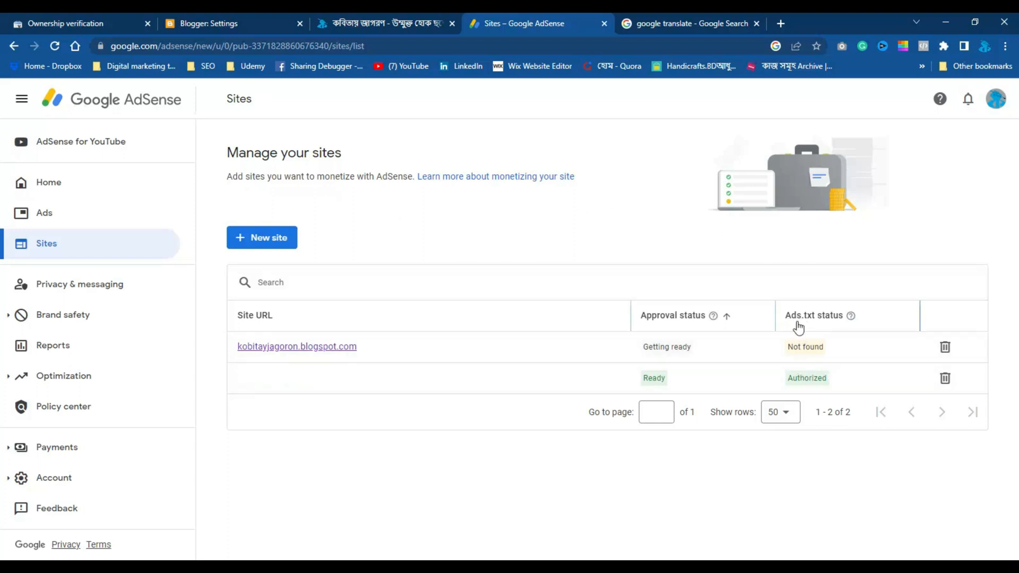
Read the explanation of the Ads.txt statuses in the AdSense sites list and look over the blog's homepage
left_click(851, 317)
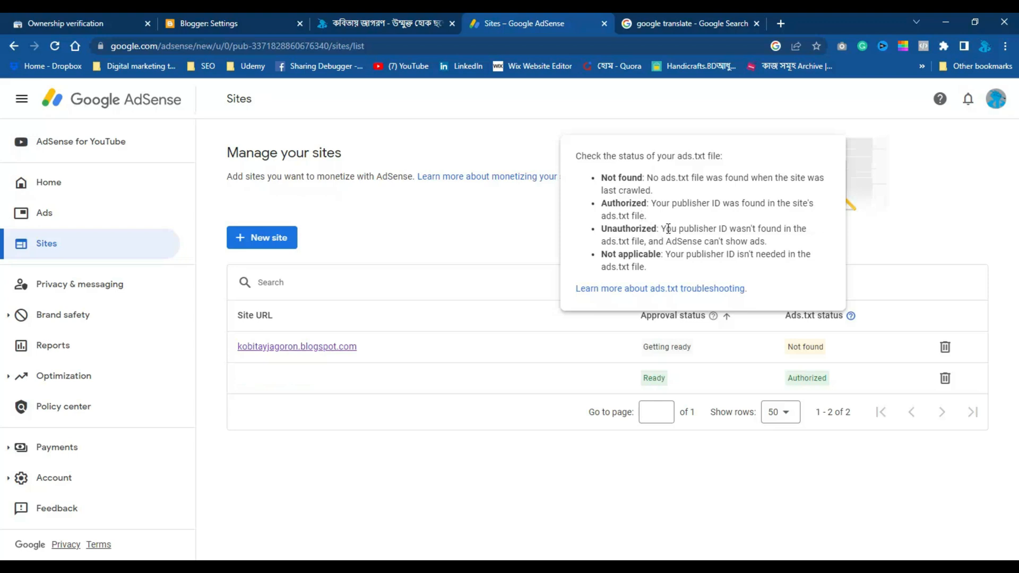
left_click(521, 231)
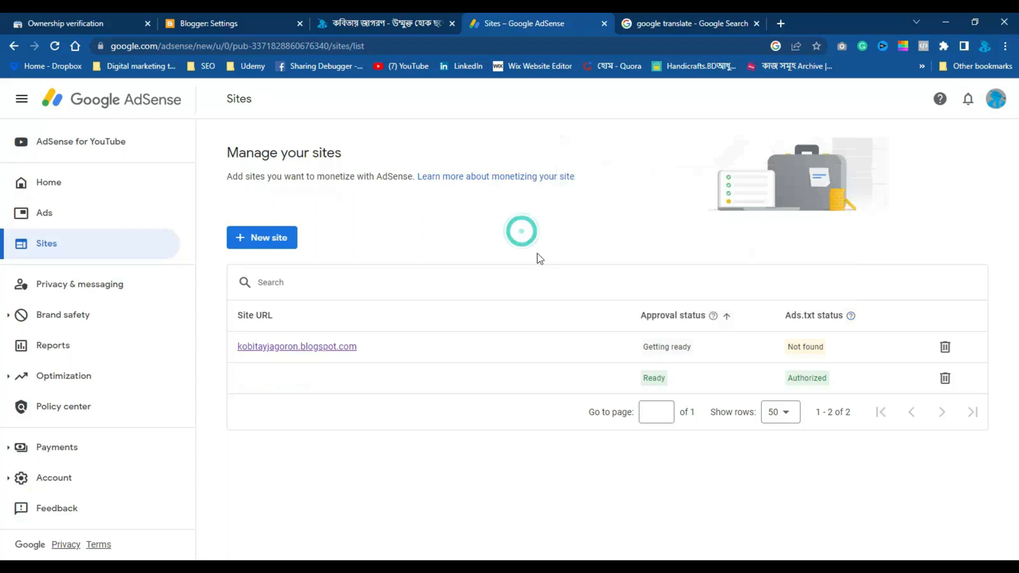
left_click(377, 22)
scroll(382, 326, "down", 10)
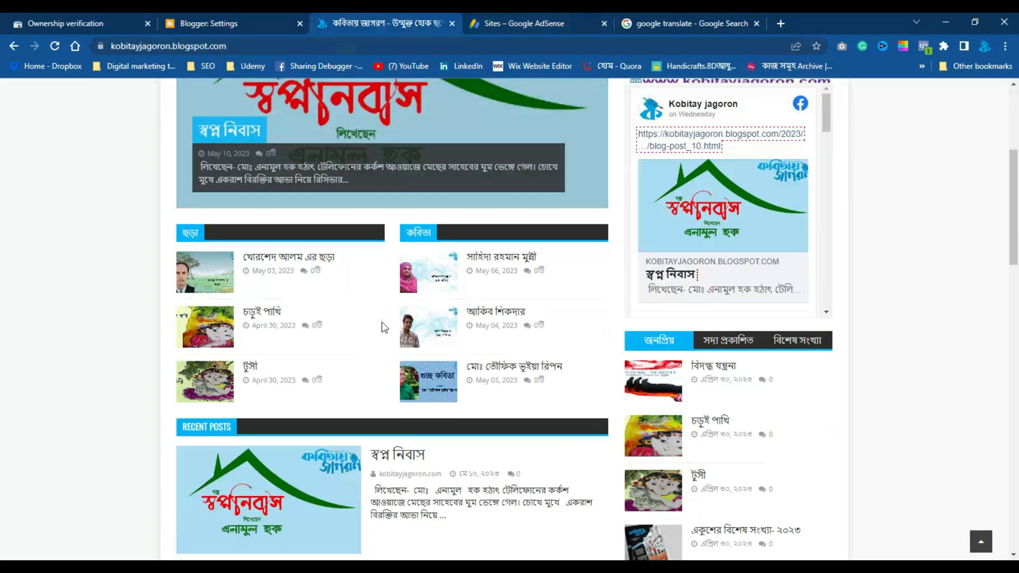
scroll(382, 326, "up", 10)
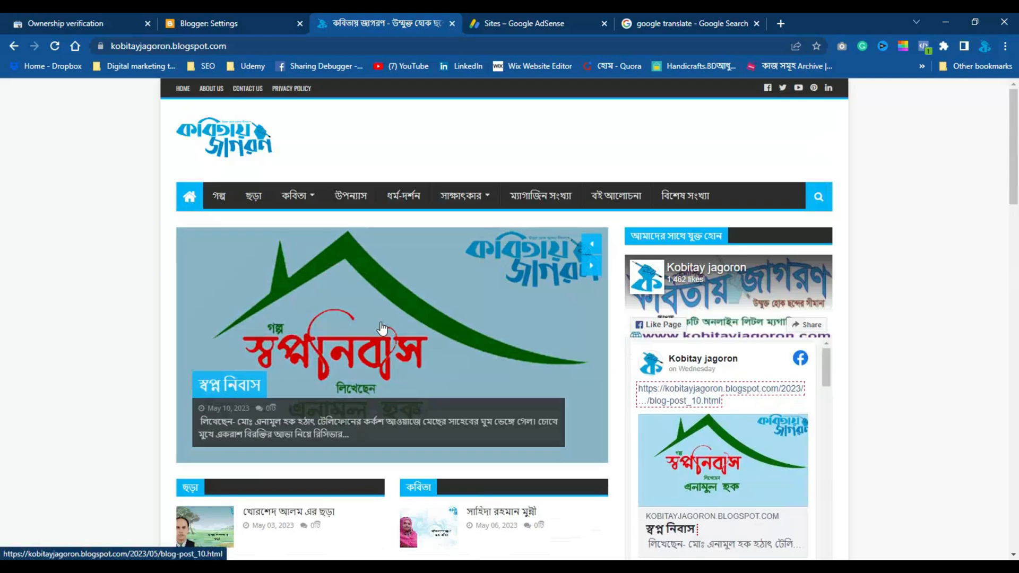
Switch to the Blogger settings and find the custom ads.txt entry in the Monetization section
left_click(195, 17)
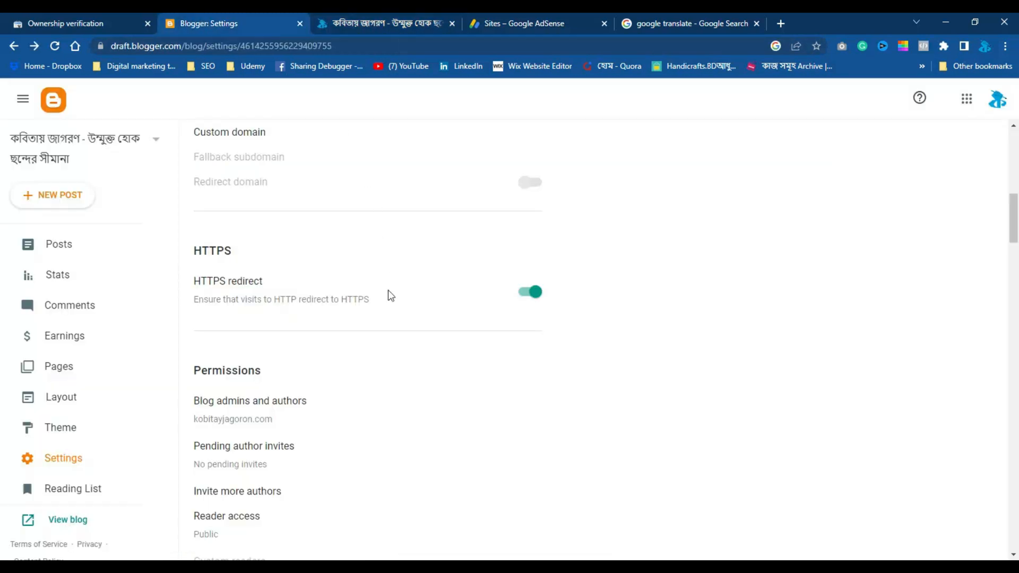
scroll(390, 295, "down", 3)
scroll(387, 296, "up", 7)
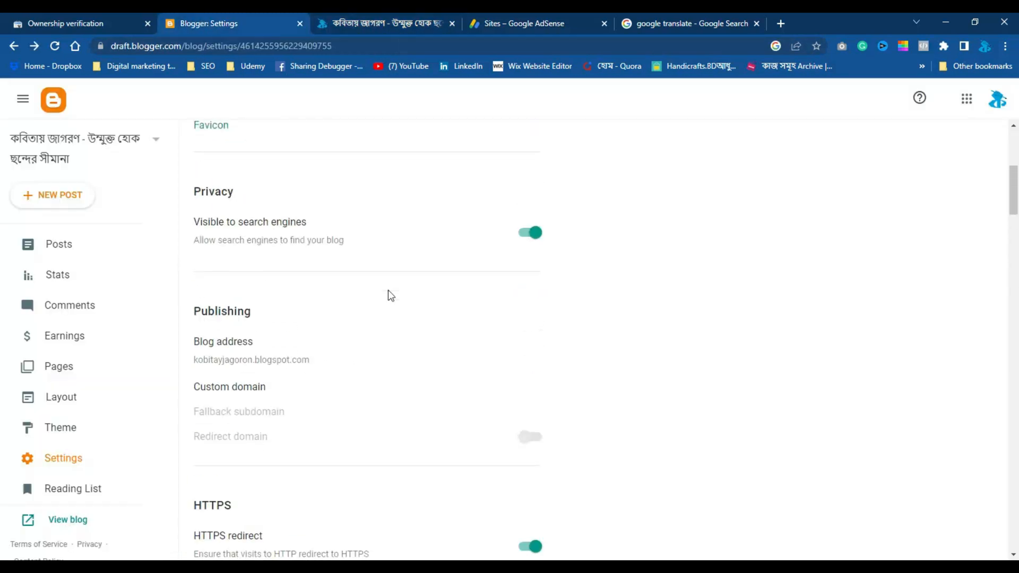
scroll(388, 295, "down", 7)
scroll(389, 295, "down", 5)
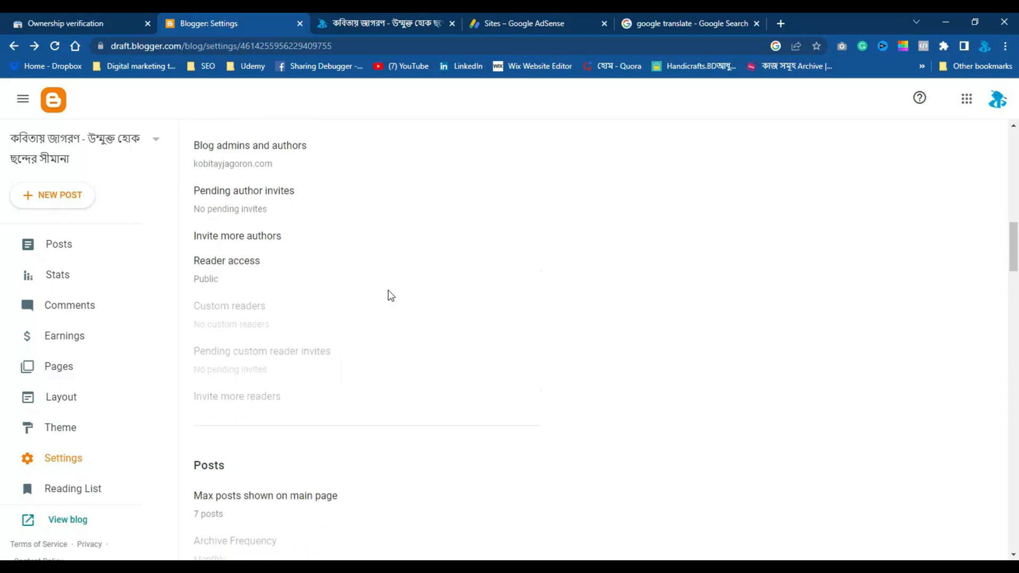
scroll(390, 295, "down", 11)
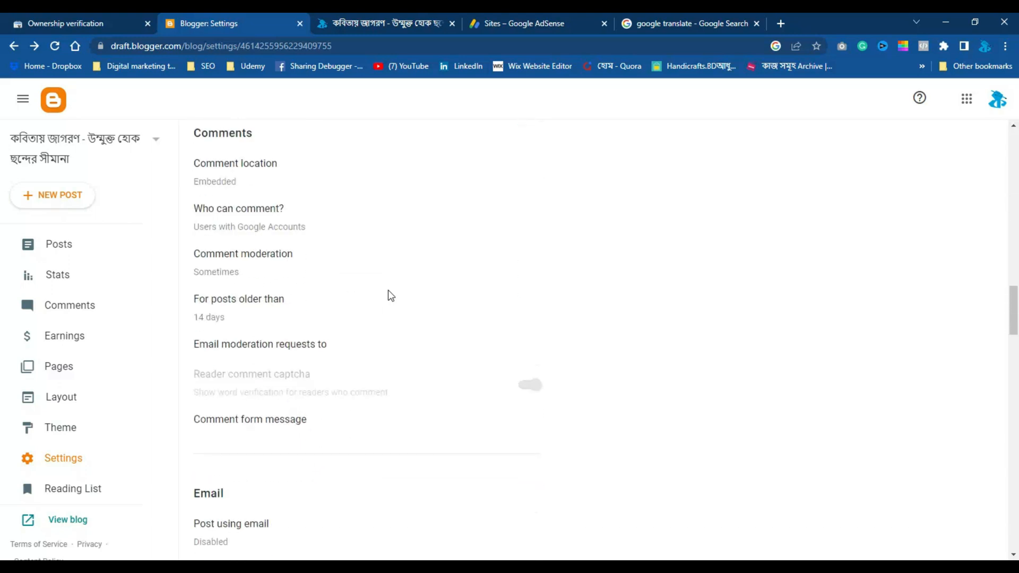
scroll(390, 295, "down", 7)
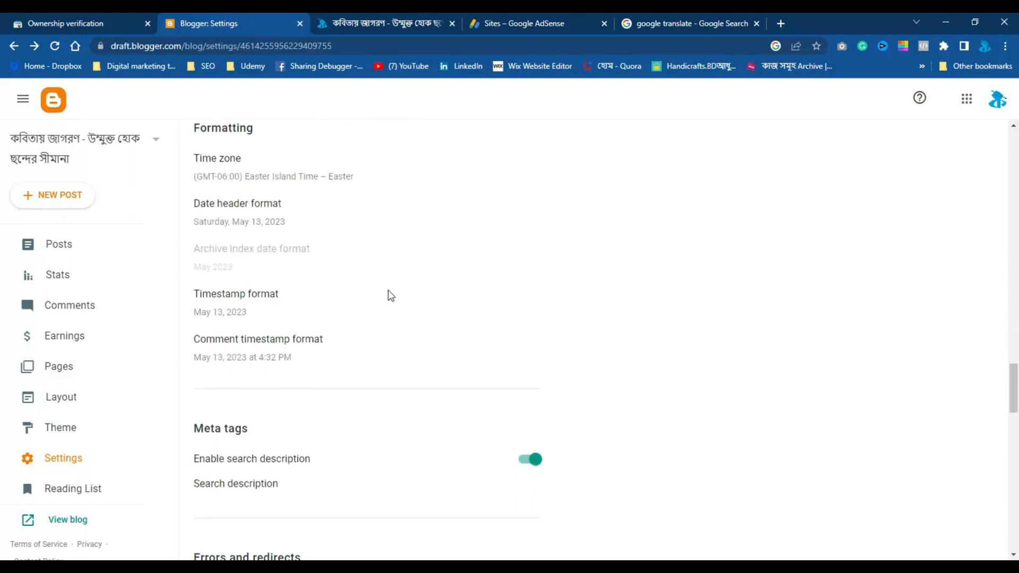
scroll(388, 292, "down", 8)
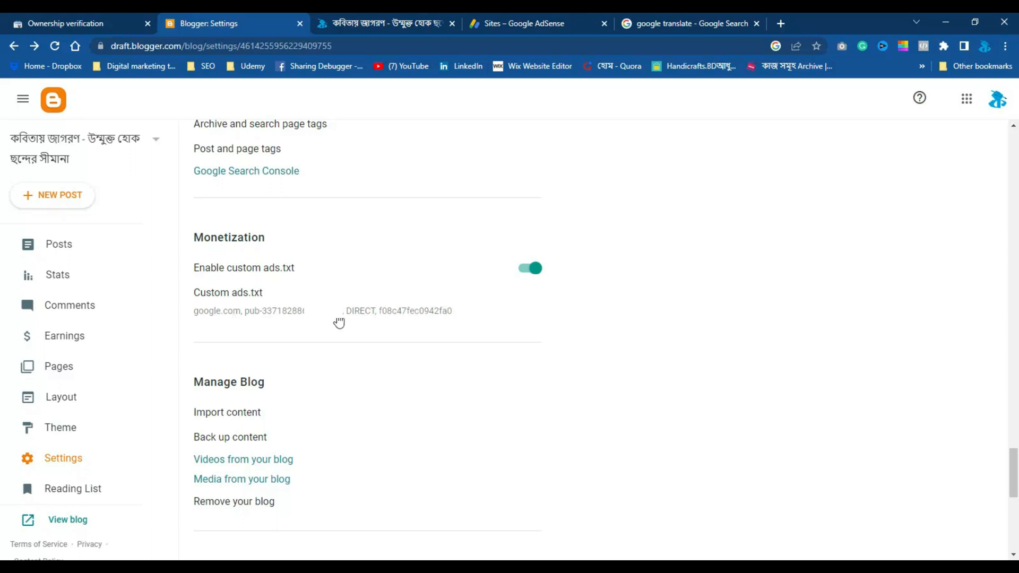
left_click(396, 17)
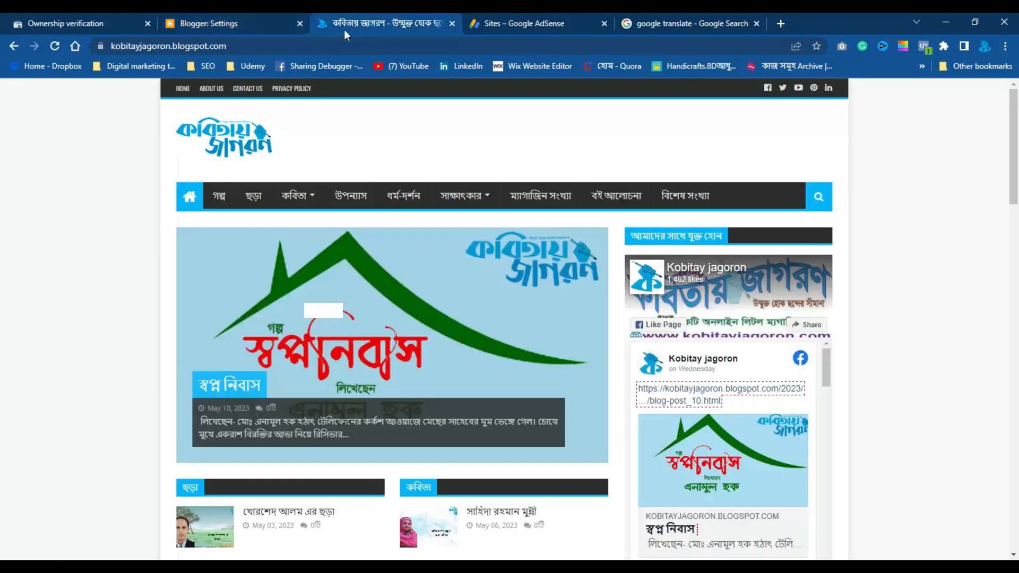
left_click(248, 46)
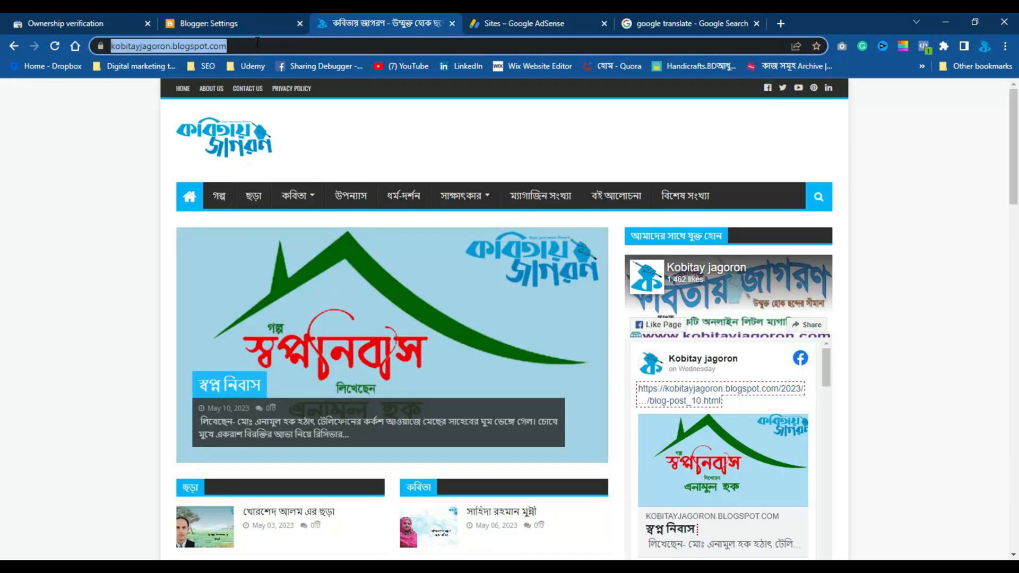
left_click(258, 45)
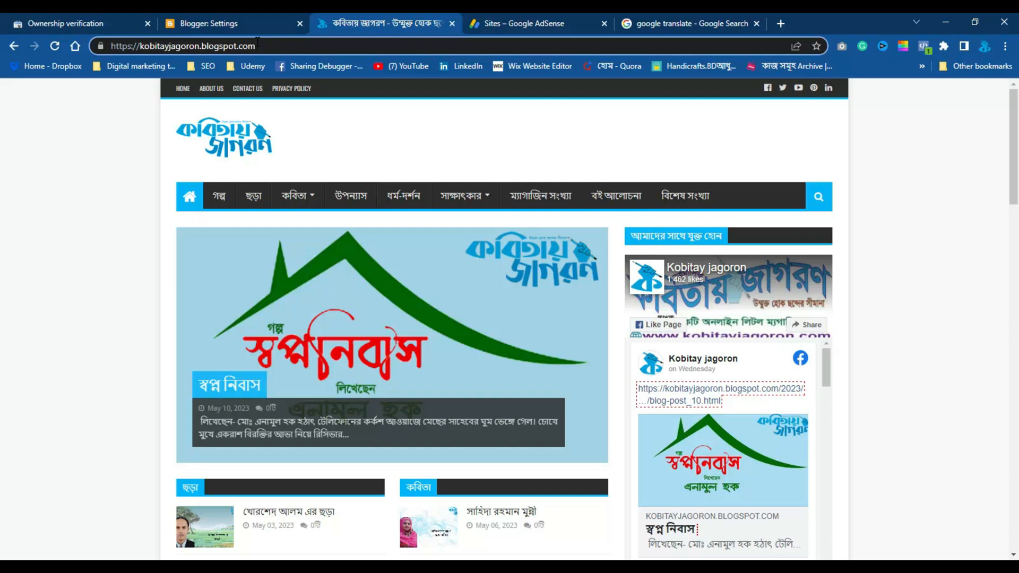
type("/")
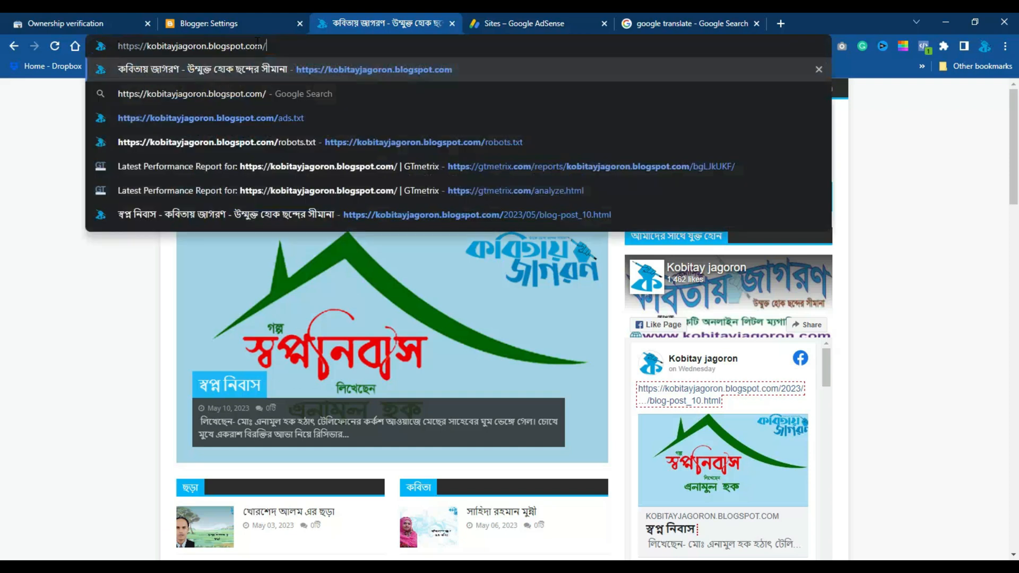
type("ads")
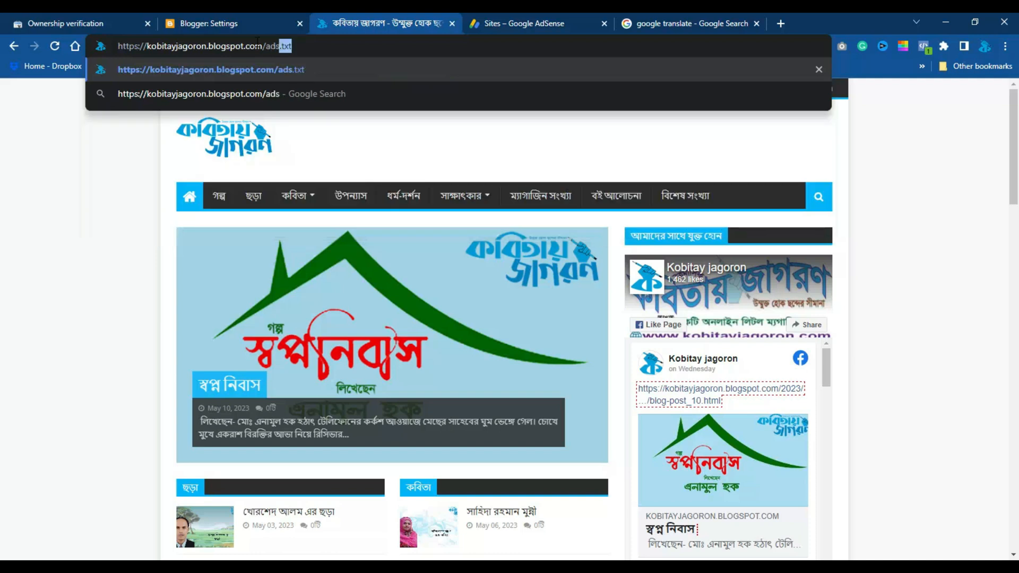
type(".txt")
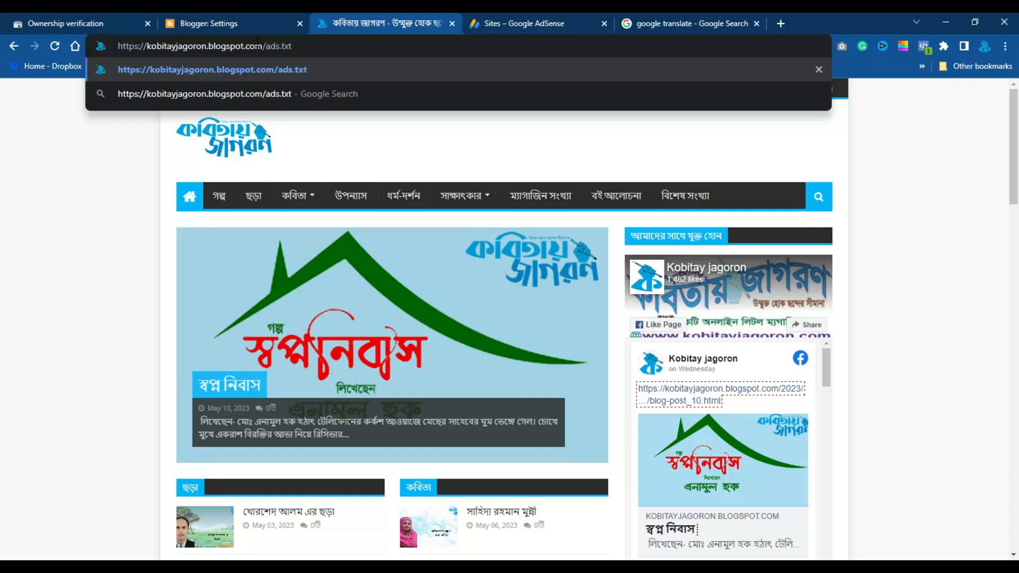
key("Return")
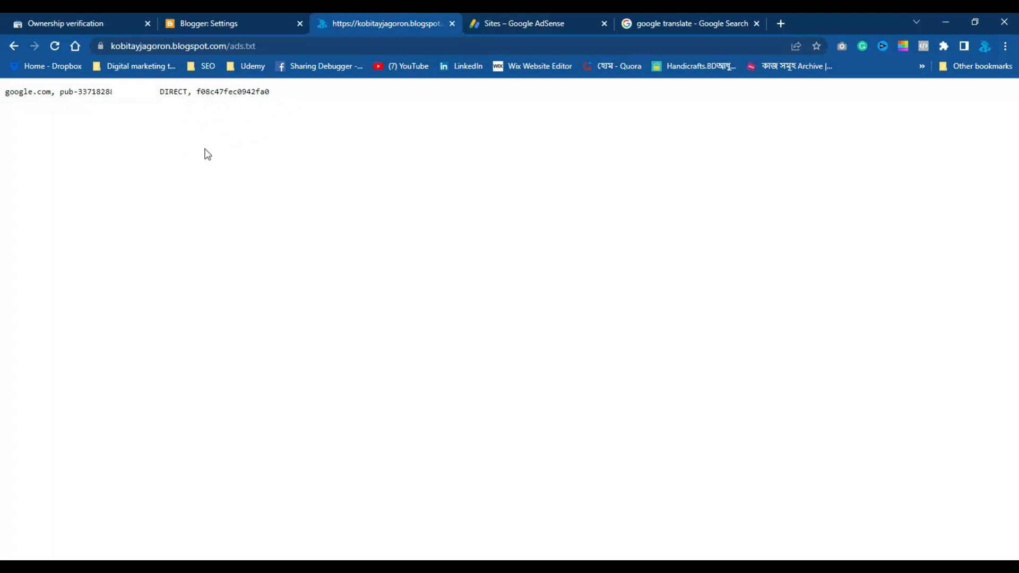
Return to the AdSense sites list and review the Ads.txt status definitions again
key("ctrl+Tab")
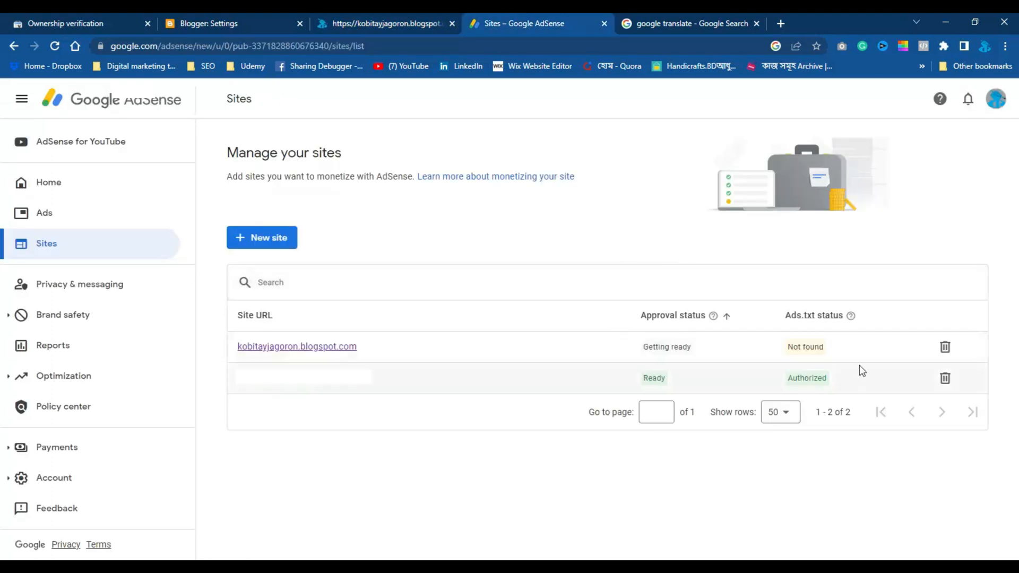
left_click(851, 316)
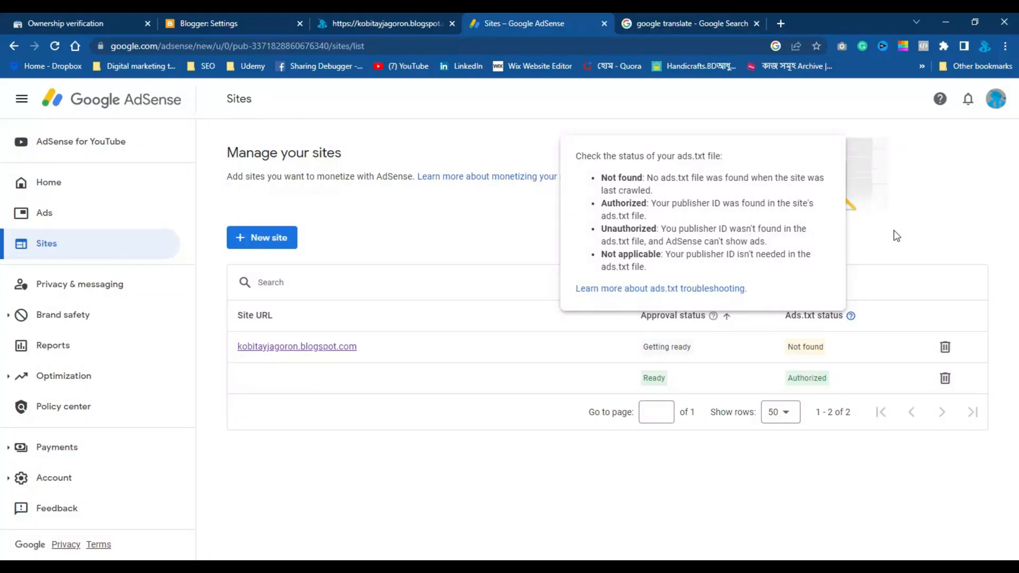
left_click(897, 236)
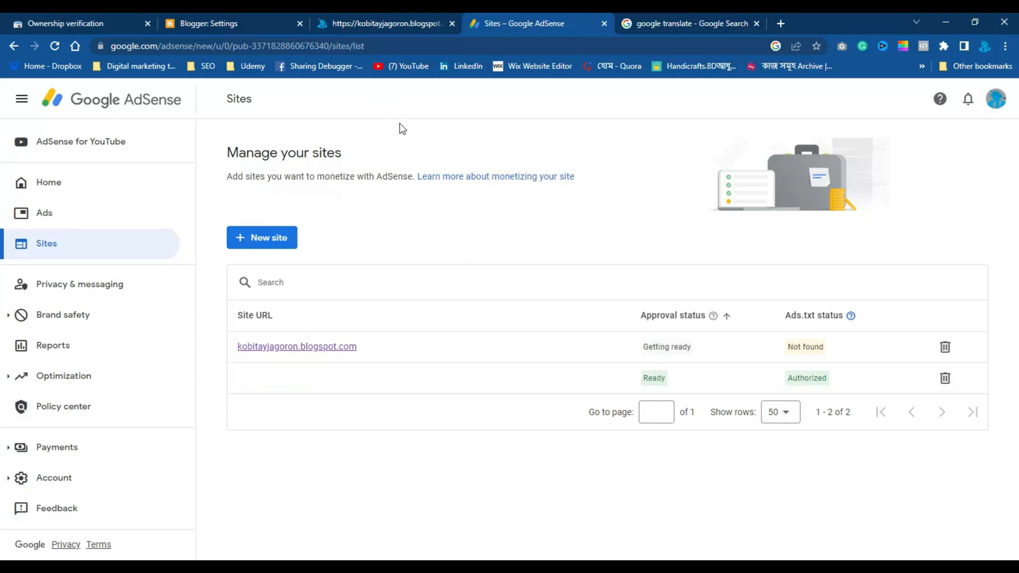
Open the custom ads.txt entry in Blogger's Monetization settings and save it with the AdSense publisher line
left_click(227, 22)
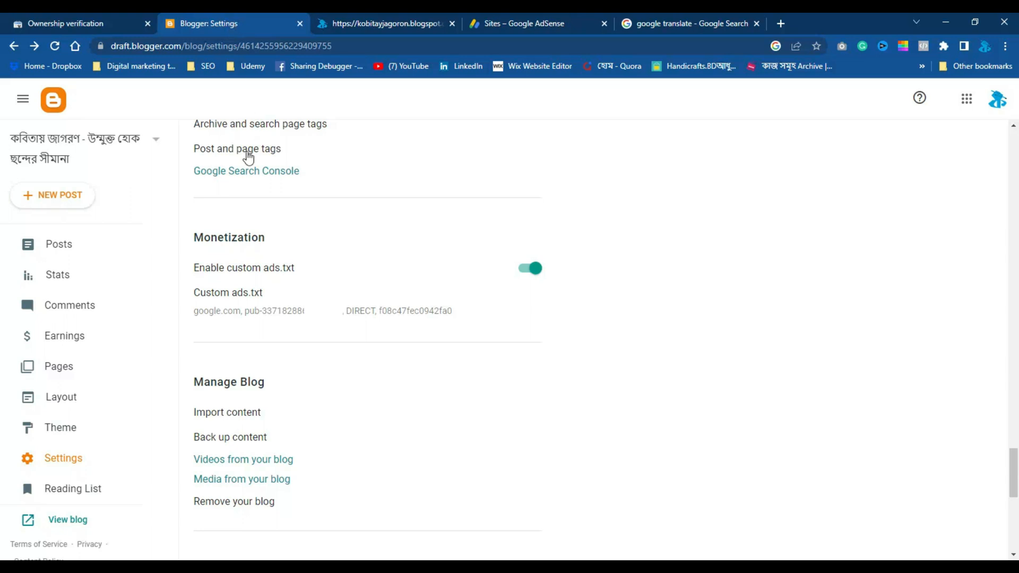
left_click(366, 318)
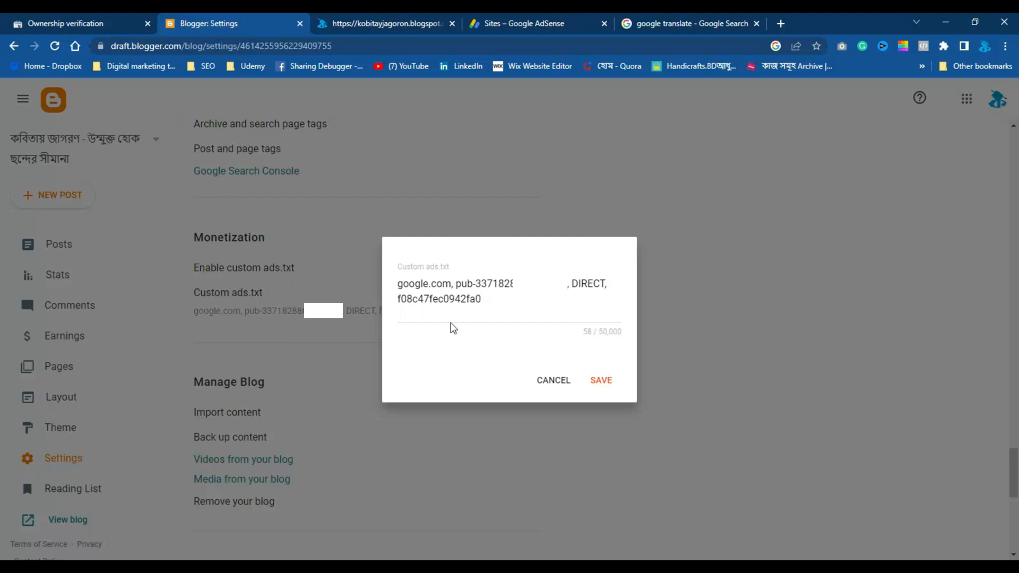
left_click(504, 24)
left_click(213, 23)
left_click(604, 383)
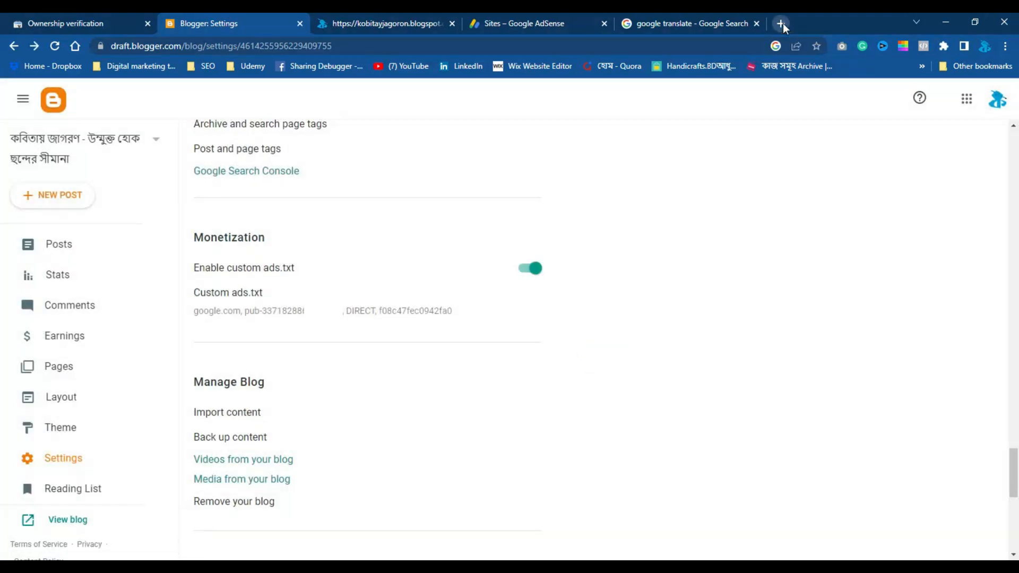
Search Google for "ads.txt format" in a new browser tab
left_click(783, 23)
left_click(549, 292)
type("ad")
key("BackSpace")
key("BackSpace")
key("BackSpace")
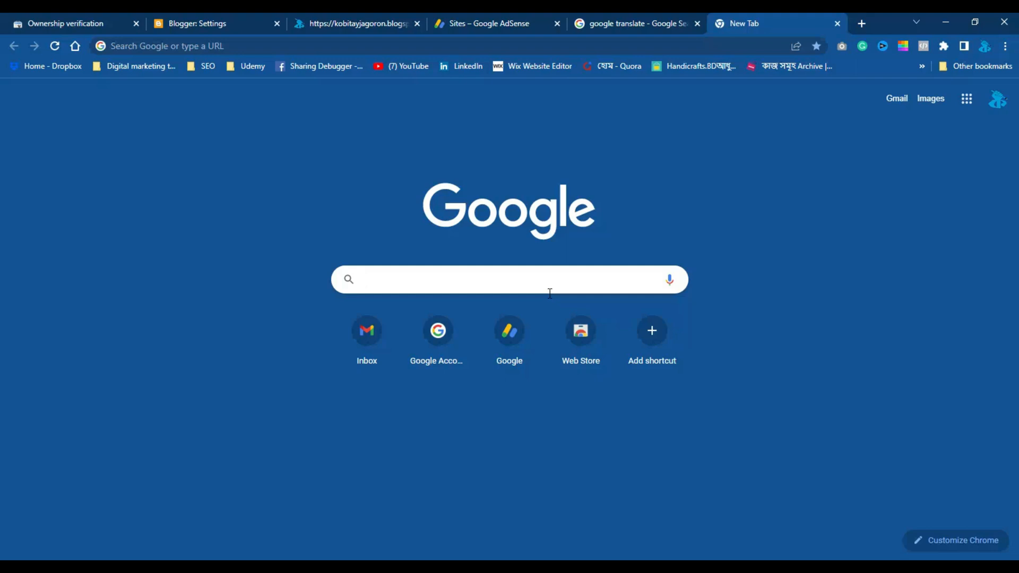
type("ads.txt")
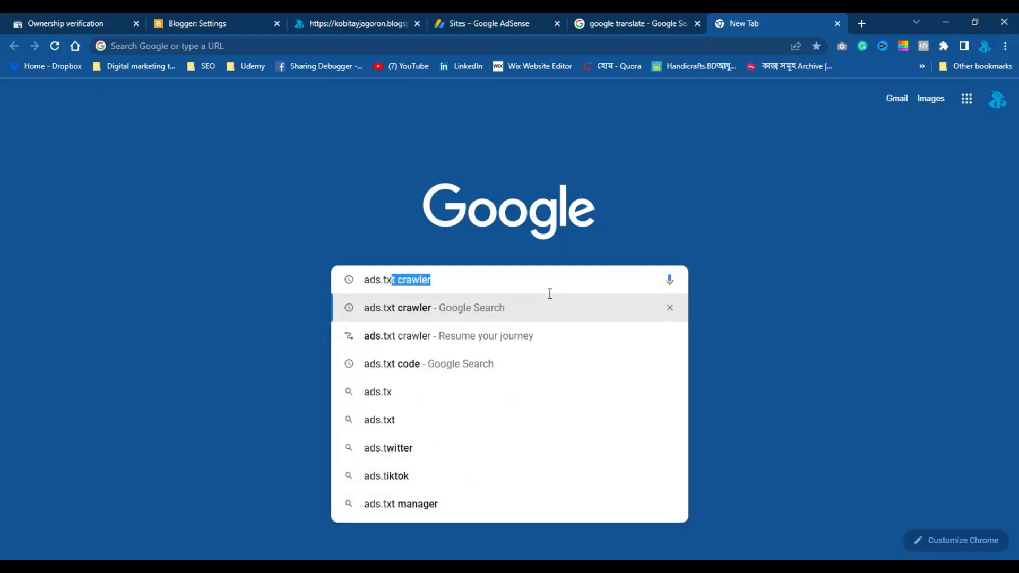
type(" formate")
key("Return")
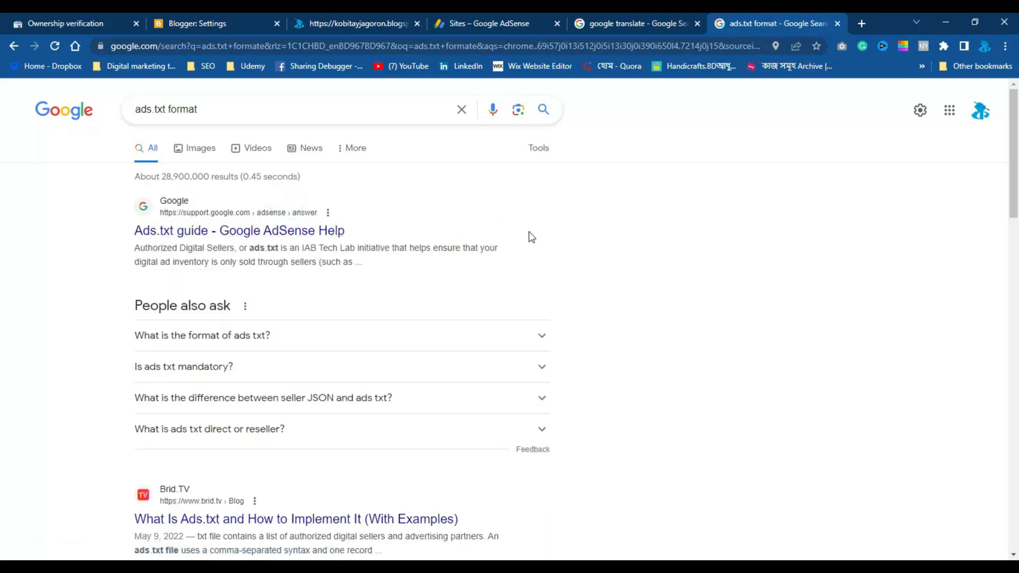
Open the "Ads.txt guide - Google AdSense Help" result and find the sample ads.txt line
scroll(529, 238, "down", 4)
scroll(528, 234, "up", 4)
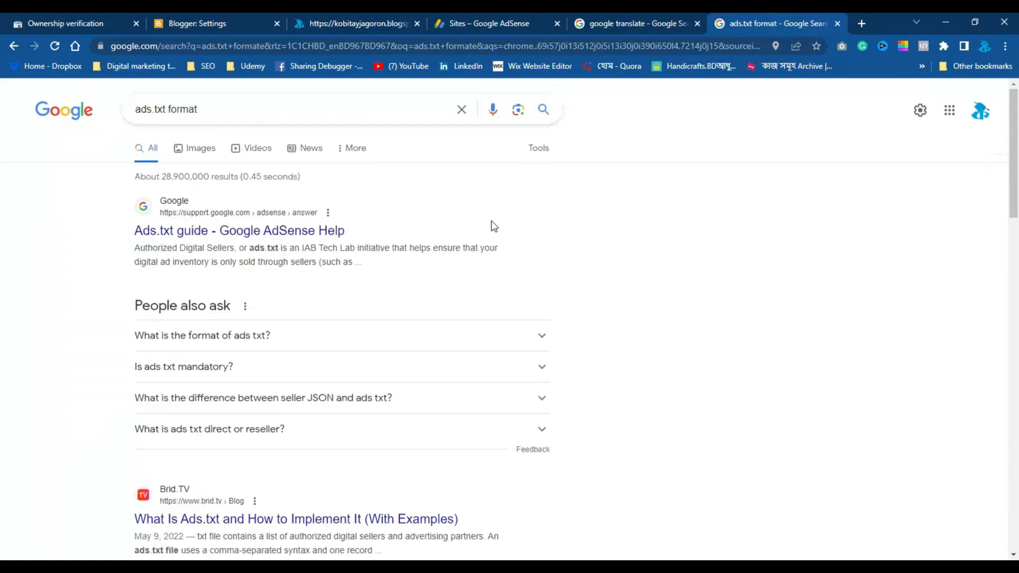
left_click(289, 238)
scroll(362, 300, "down", 5)
scroll(364, 303, "down", 12)
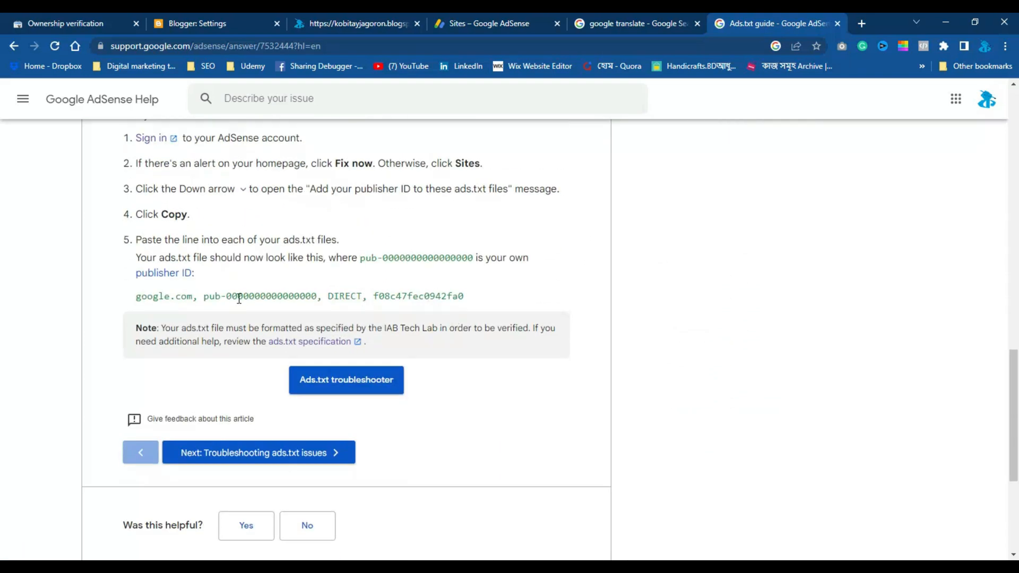
left_click_drag(137, 296, 478, 305)
key("ctrl+c")
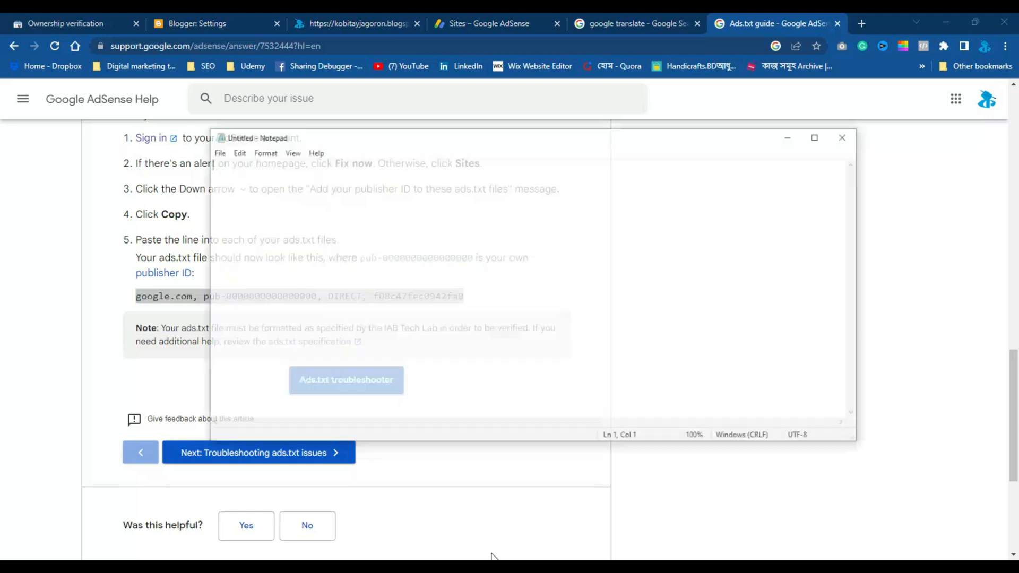
right_click(416, 281)
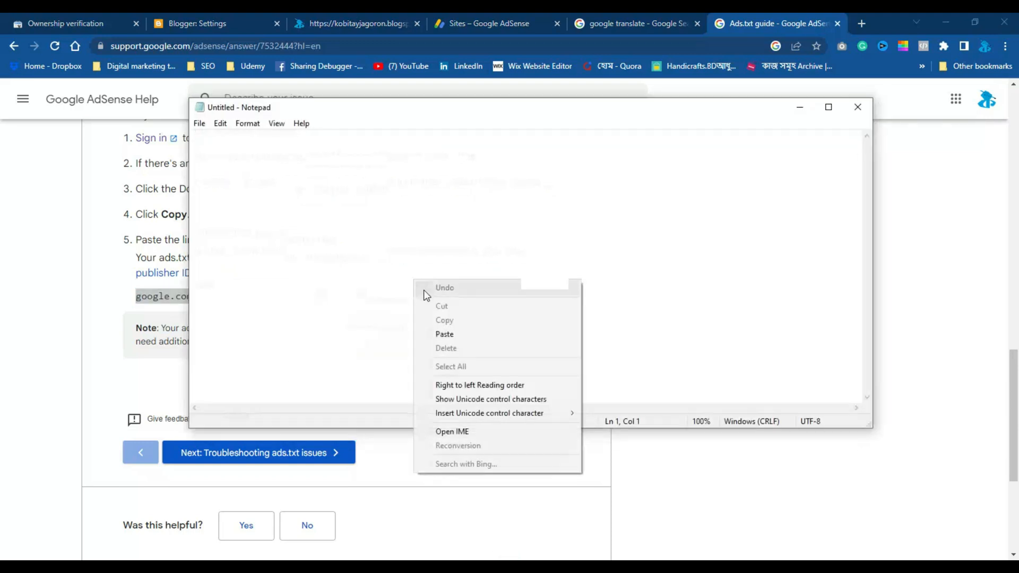
left_click(449, 333)
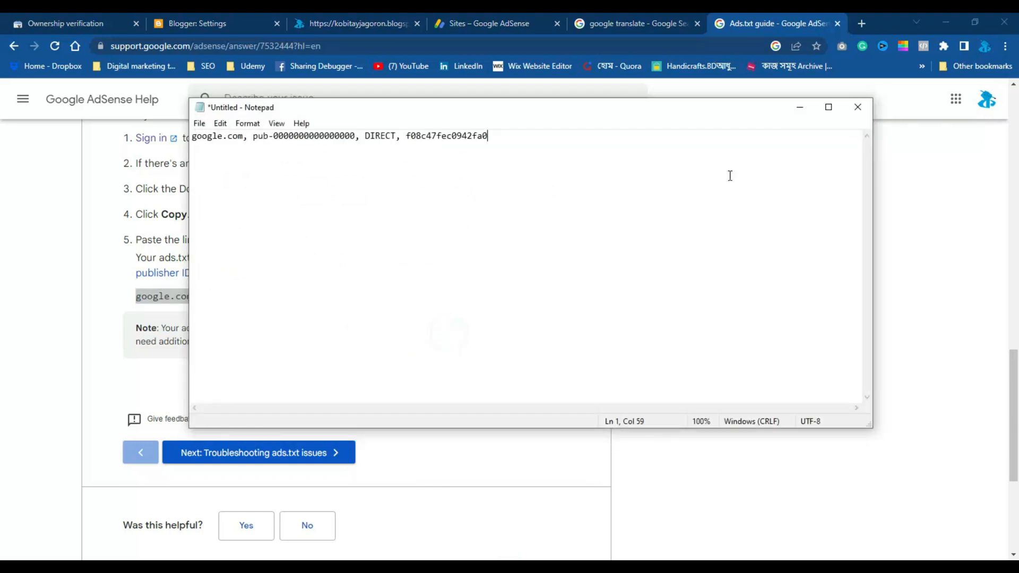
left_click(801, 107)
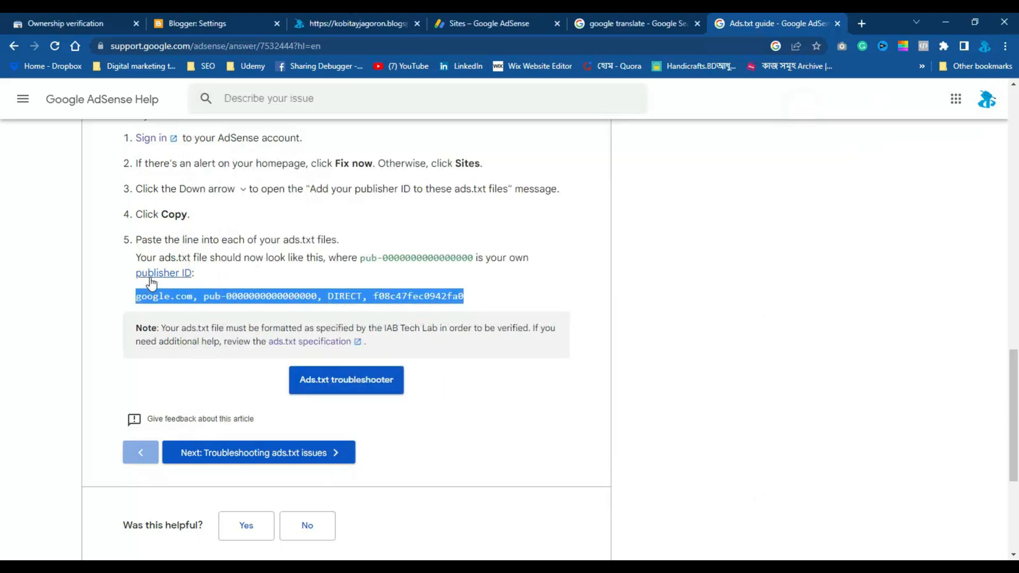
Switch to AdSense and open the Account information page in the account settings
left_click(217, 275)
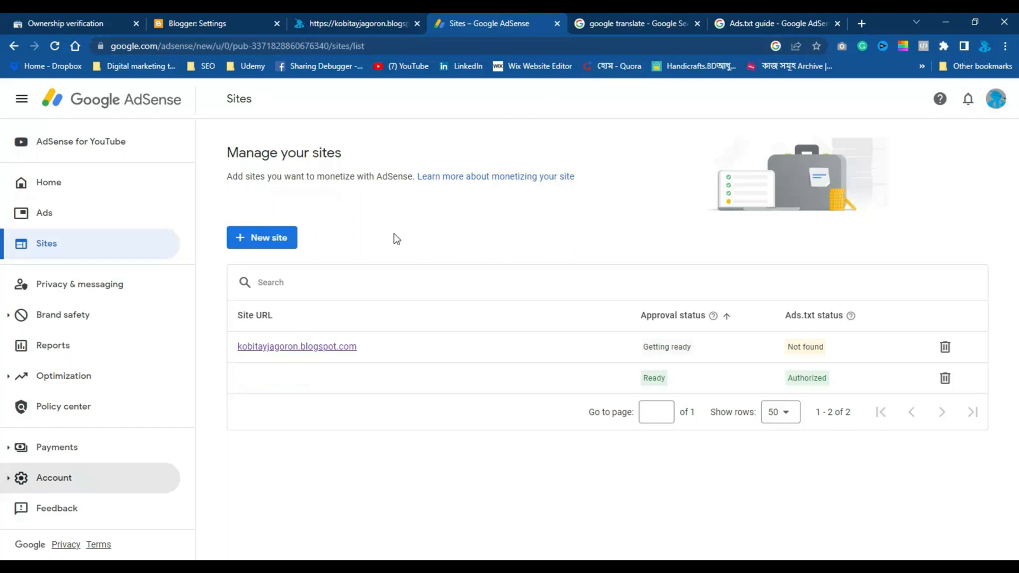
left_click(61, 481)
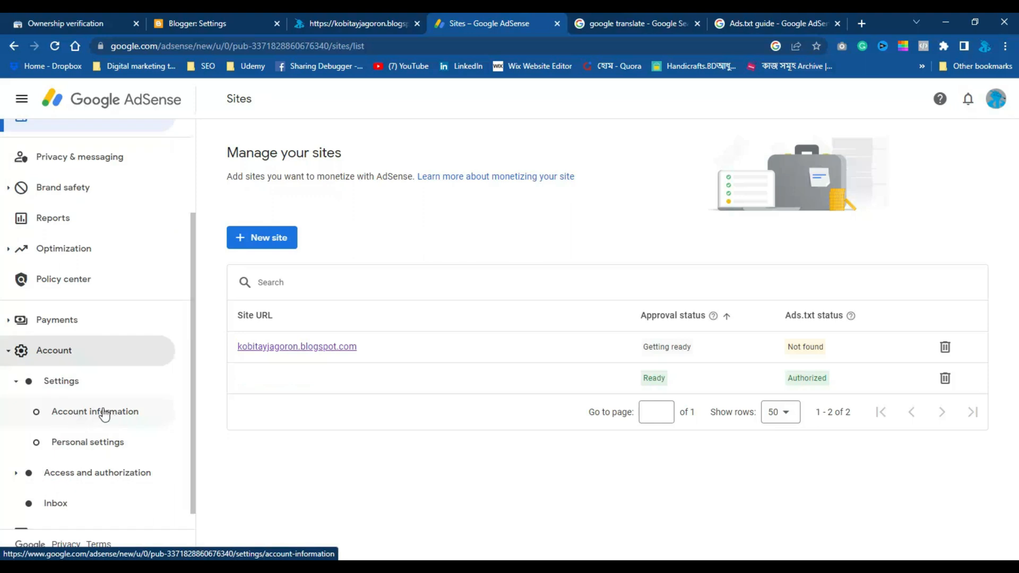
left_click(96, 413)
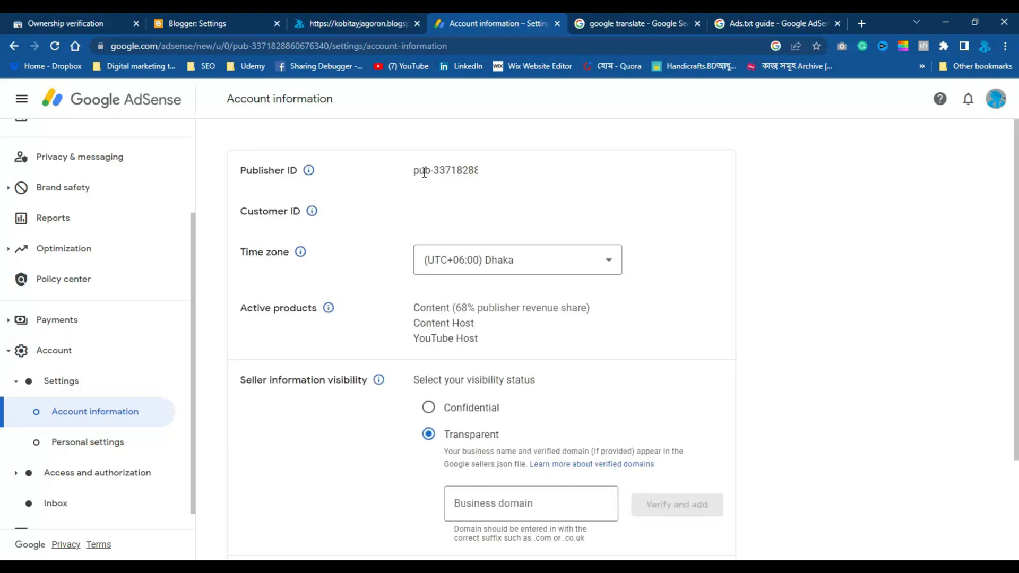
Copy the publisher ID from the AdSense account information
left_click_drag(412, 170, 547, 173)
scroll(75, 223, "up", 3)
scroll(85, 303, "down", 3)
left_click(548, 180)
left_click(451, 168)
left_click_drag(415, 171, 481, 171)
right_click(517, 170)
left_click(551, 181)
key("alt+Tab")
left_click_drag(253, 136, 355, 135)
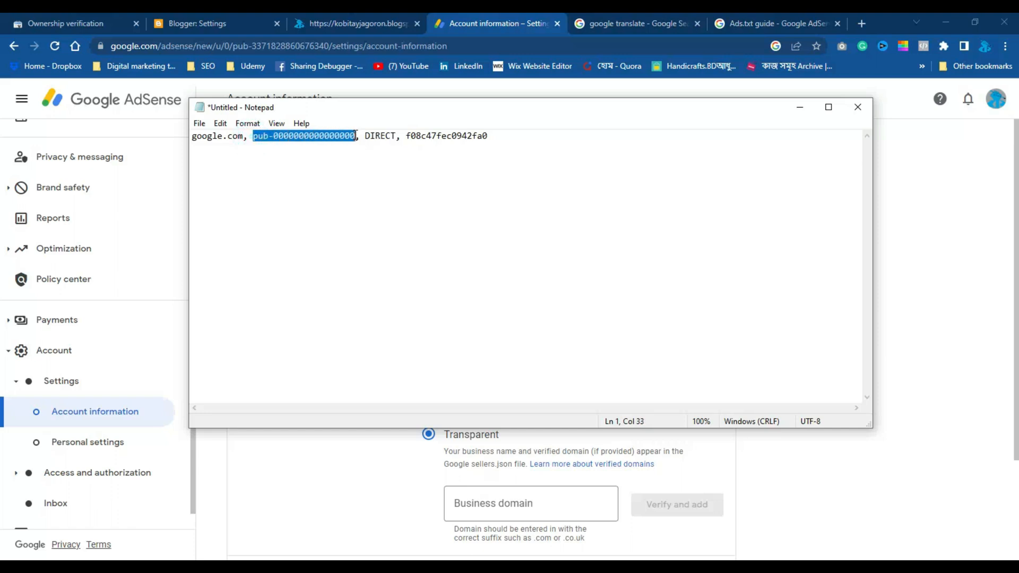
right_click(347, 136)
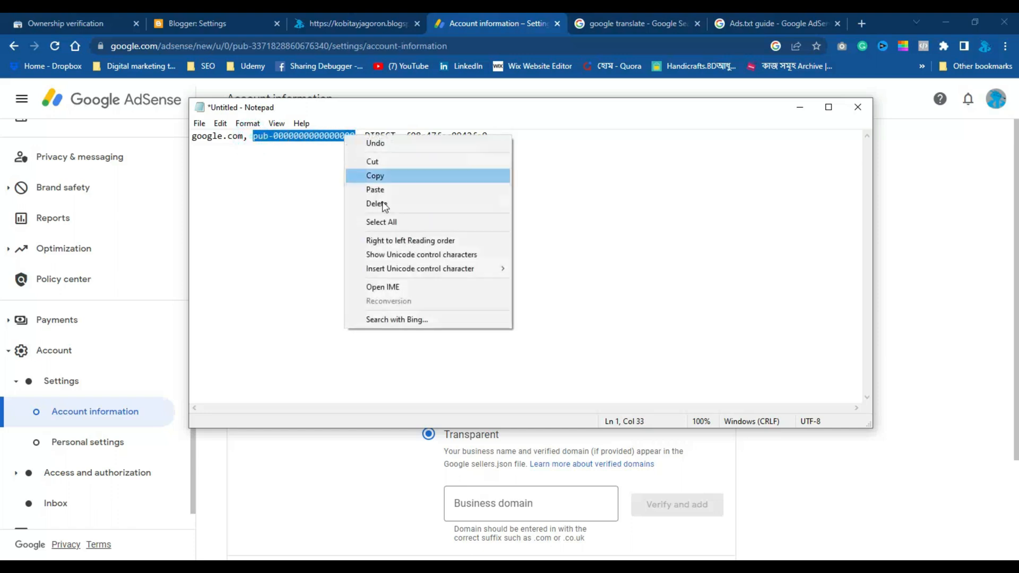
left_click(375, 190)
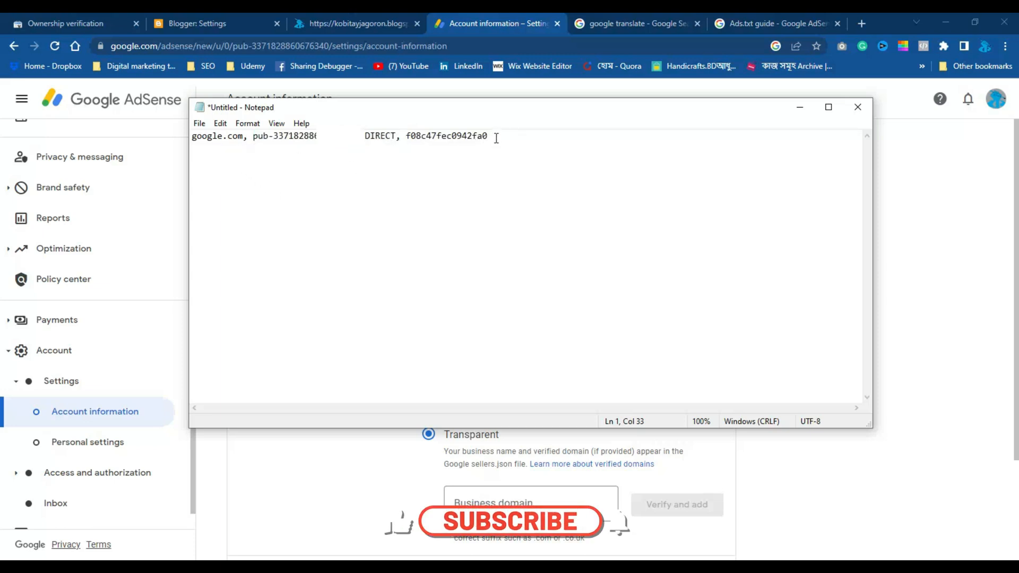
Copy the entire completed ads.txt line in Notepad
left_click_drag(496, 138, 190, 135)
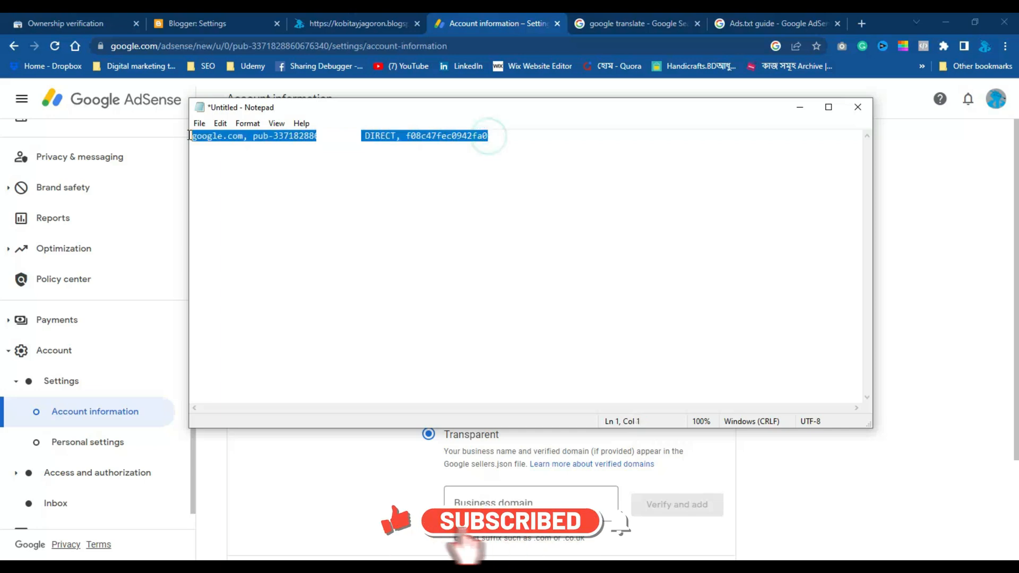
left_click(398, 180)
left_click_drag(492, 137, 189, 138)
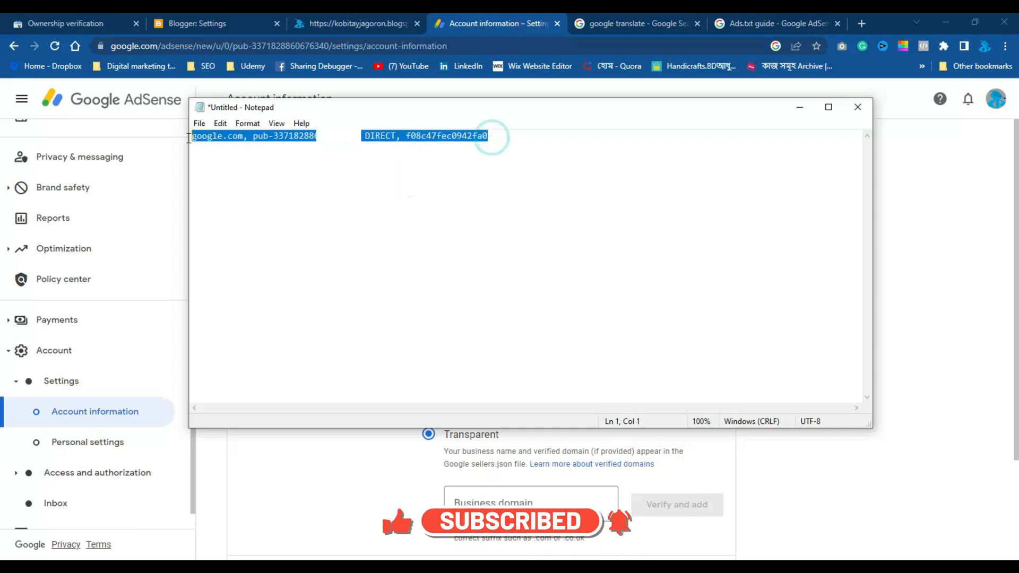
right_click(216, 137)
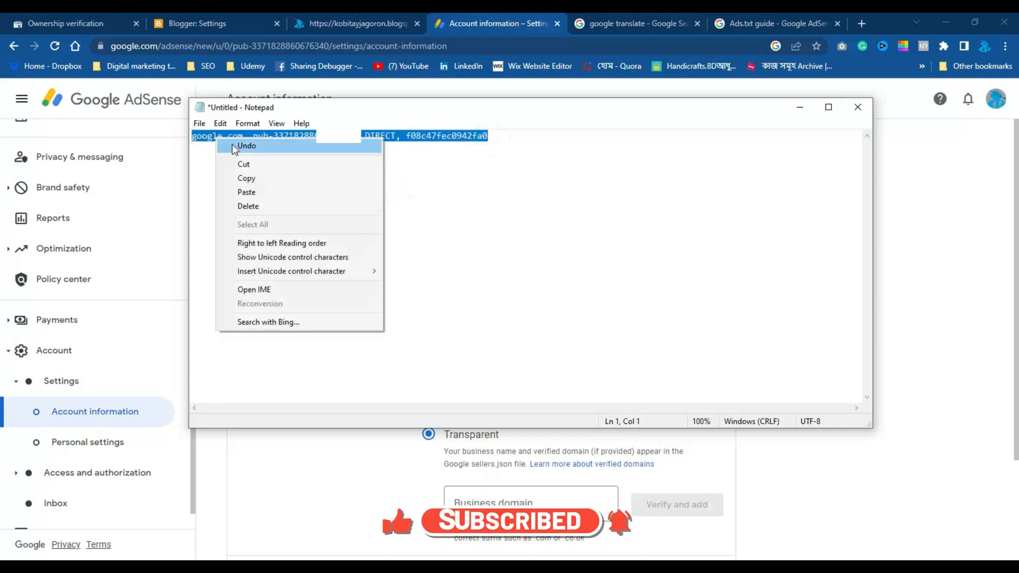
left_click(247, 178)
Review the custom ads.txt entry in Blogger's Monetization settings and close it without saving
left_click(180, 25)
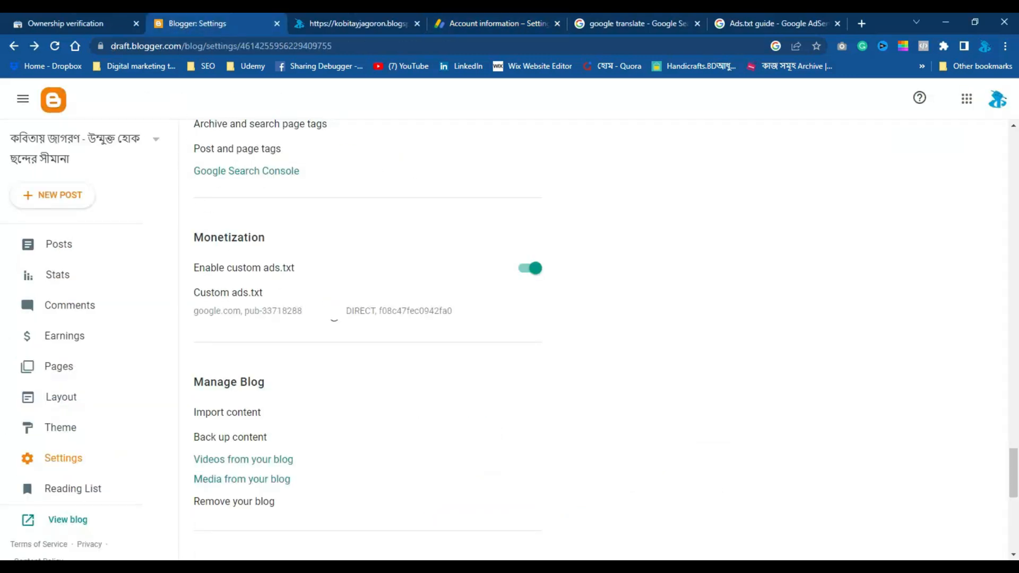
left_click(234, 297)
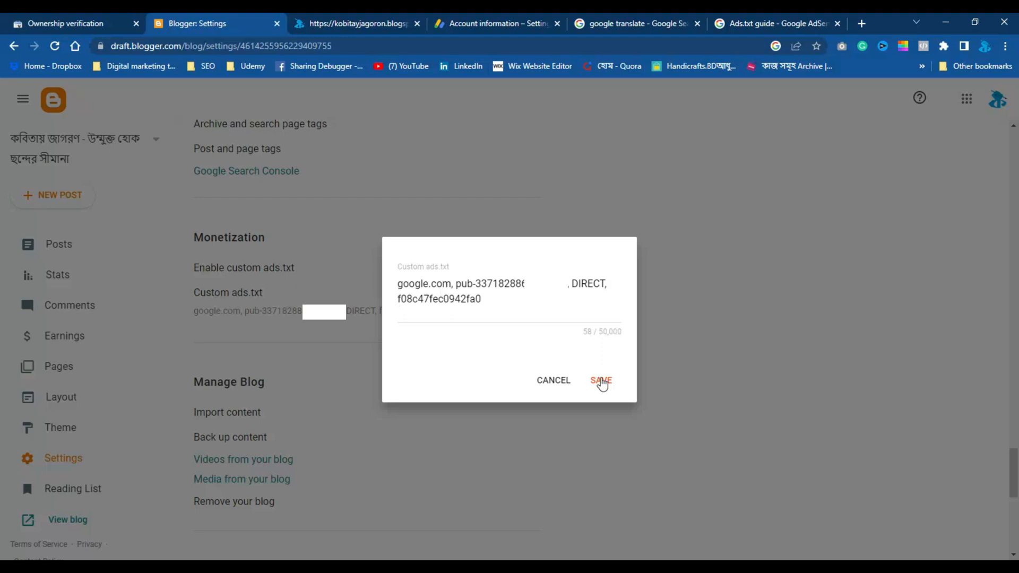
left_click(551, 380)
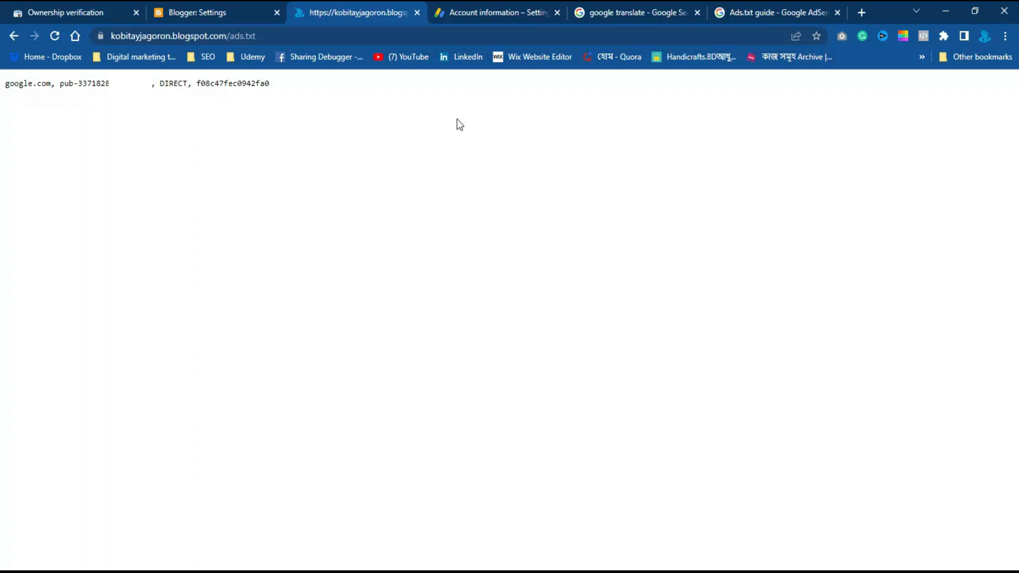
Open the AdSense Sites list and check the ads.txt status of kobitayjagoron.blogspot.com
left_click(486, 24)
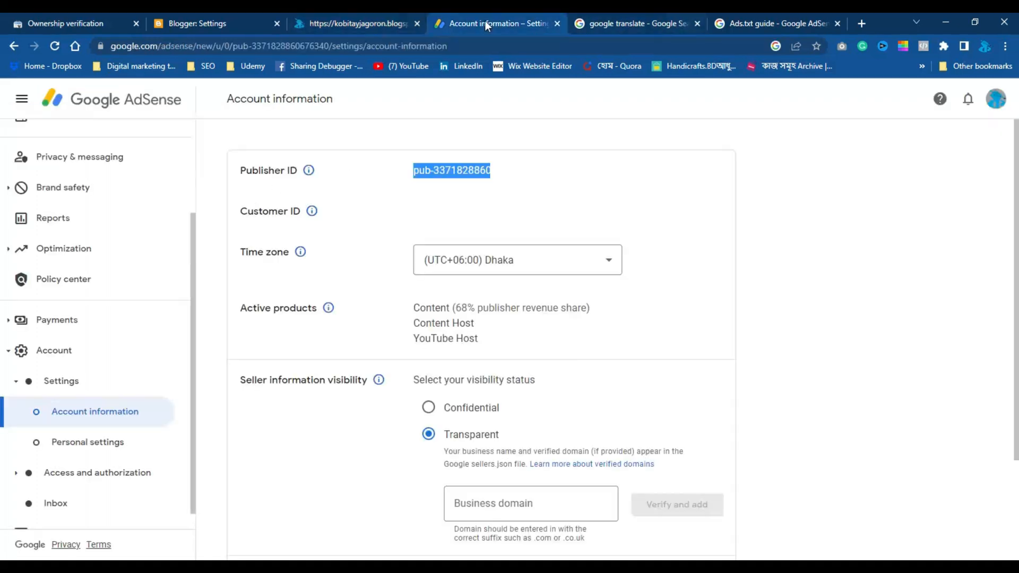
scroll(64, 234, "up", 2)
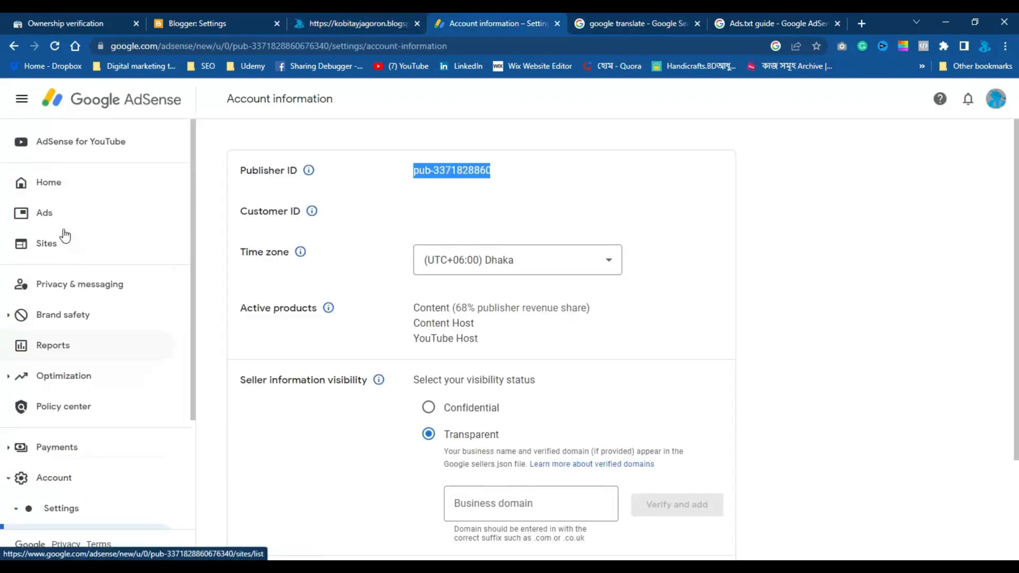
left_click(51, 242)
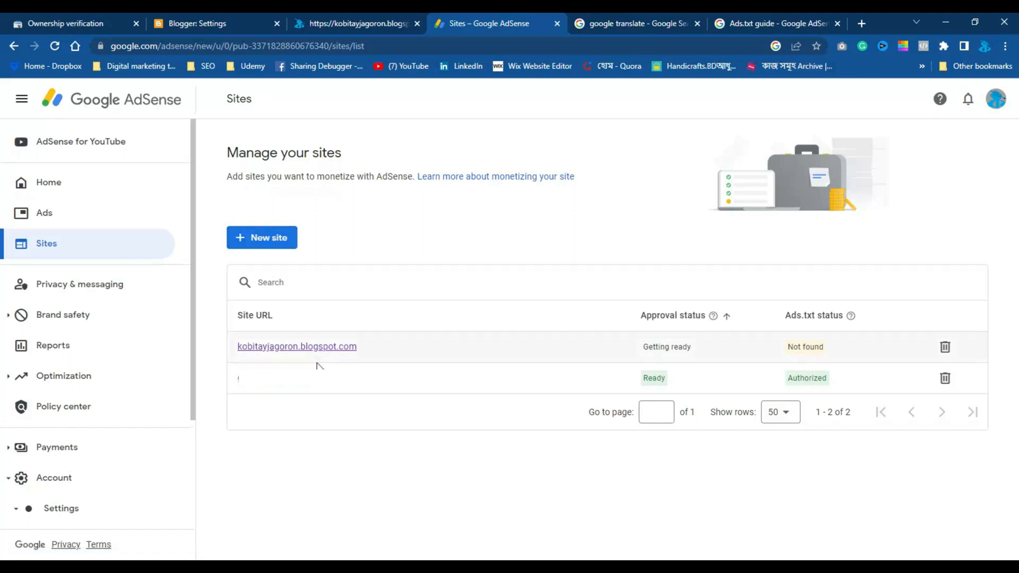
left_click(264, 356)
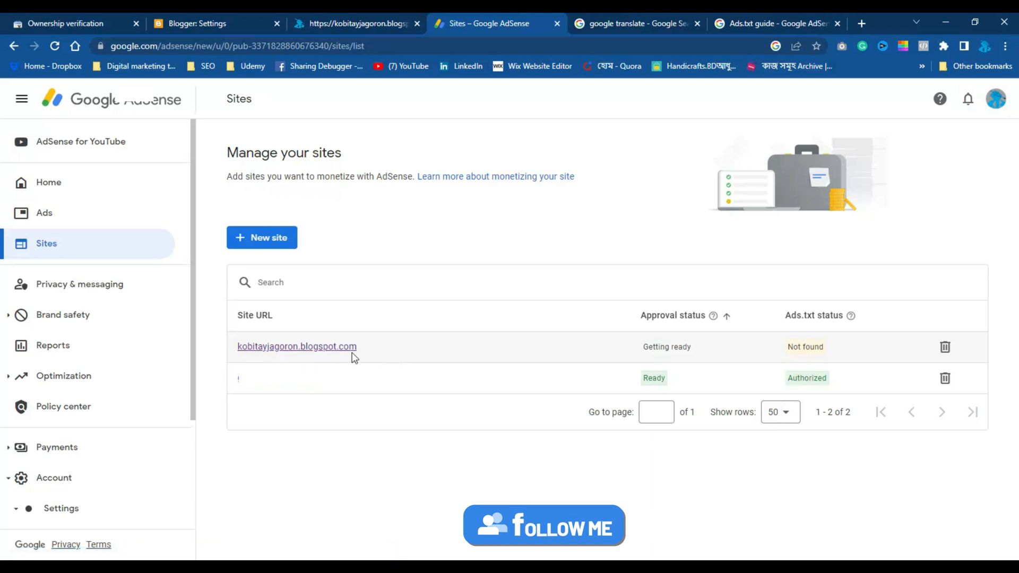
left_click(329, 26)
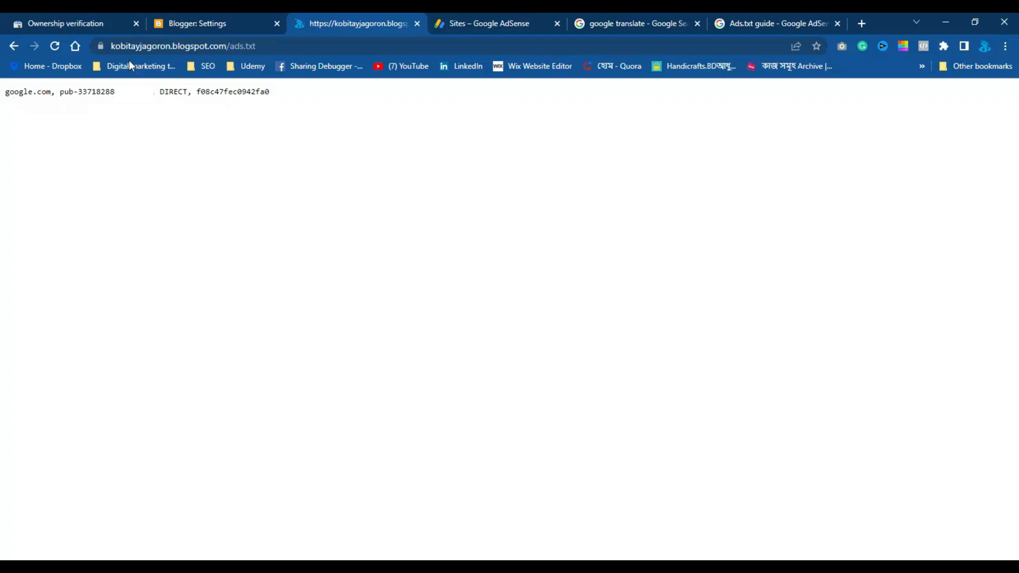
left_click(273, 47)
left_click(273, 46)
left_click(318, 47)
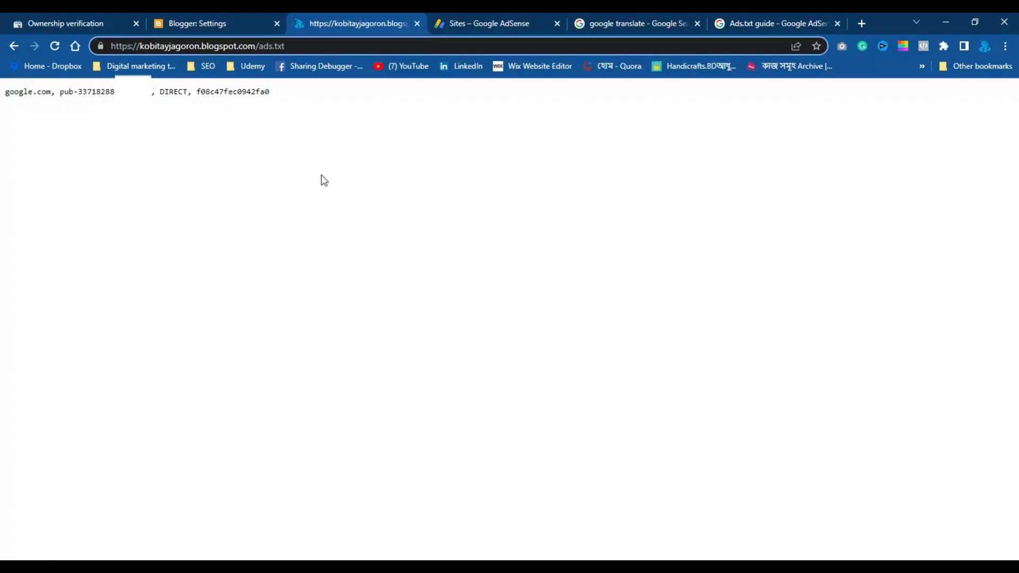
type("www.")
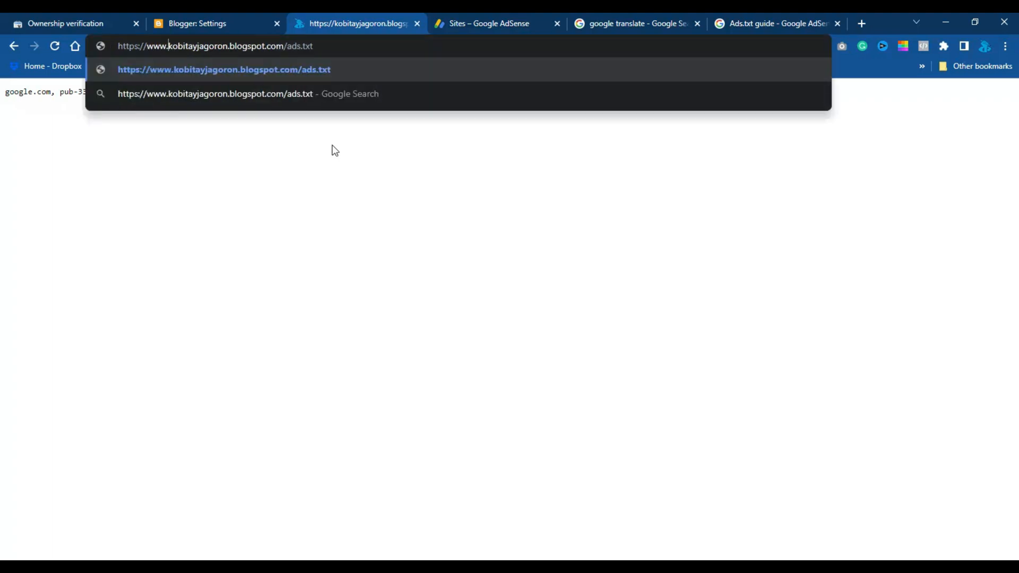
left_click(355, 44)
left_click(299, 61)
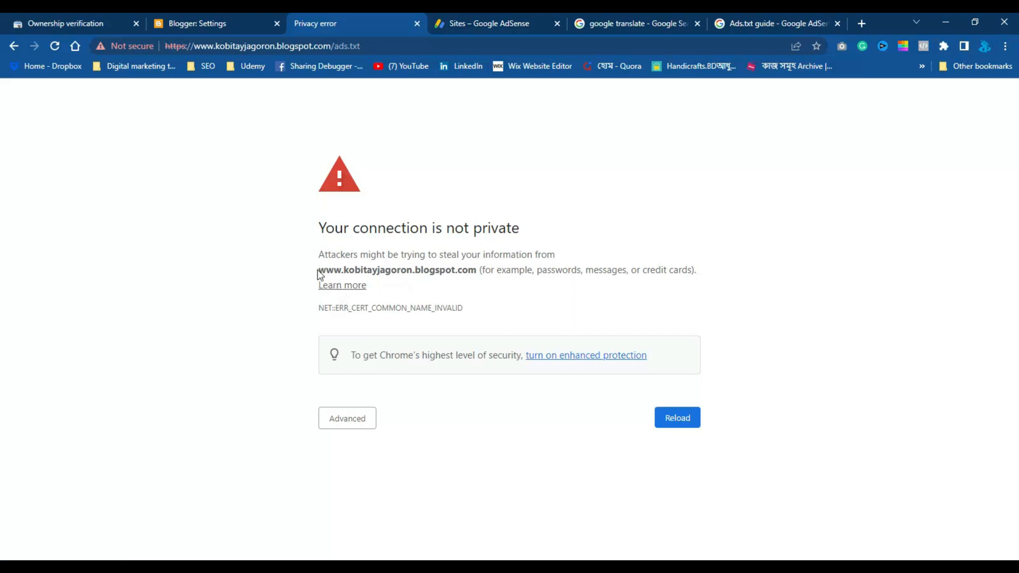
left_click_drag(319, 270, 348, 271)
Add a new custom redirect in the Errors and redirects section of Blogger's settings
left_click(195, 20)
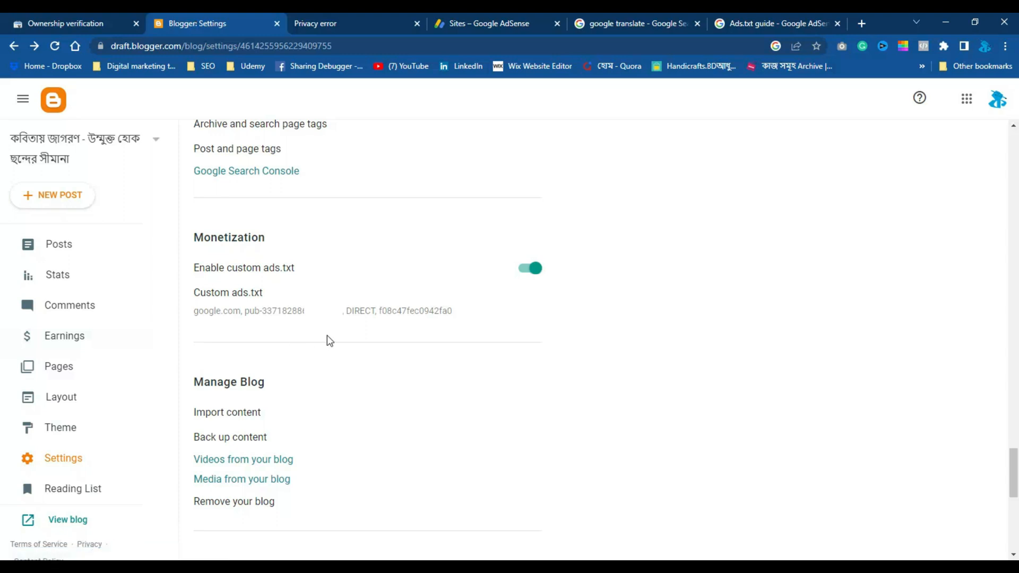
scroll(327, 335, "down", 6)
scroll(330, 340, "down", 2)
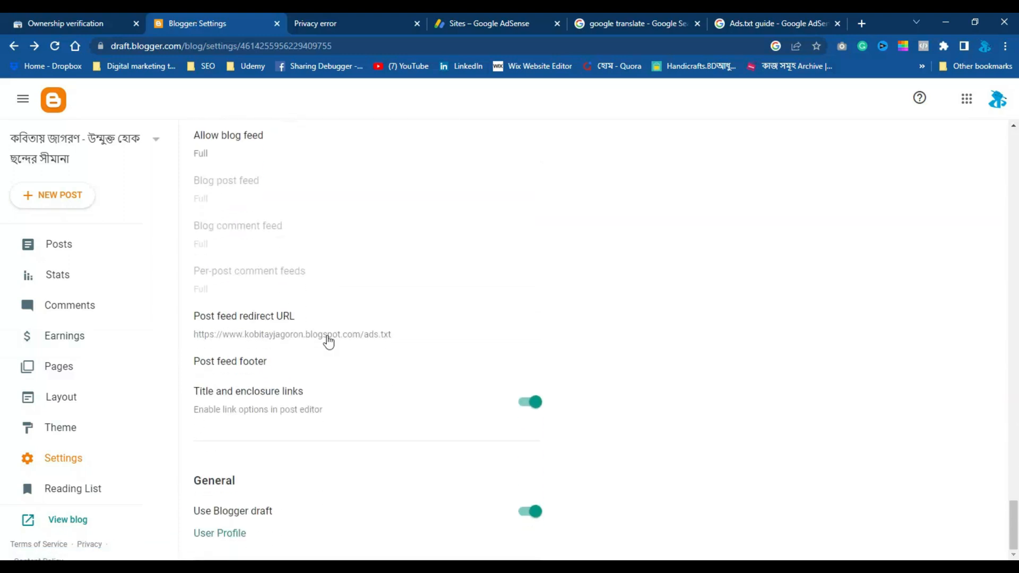
scroll(319, 372, "up", 14)
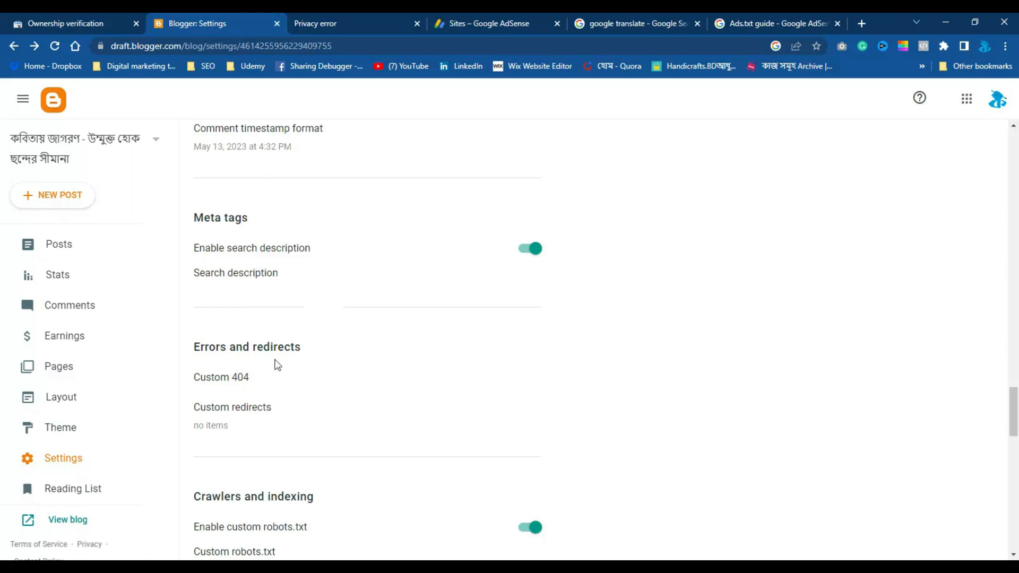
left_click(250, 413)
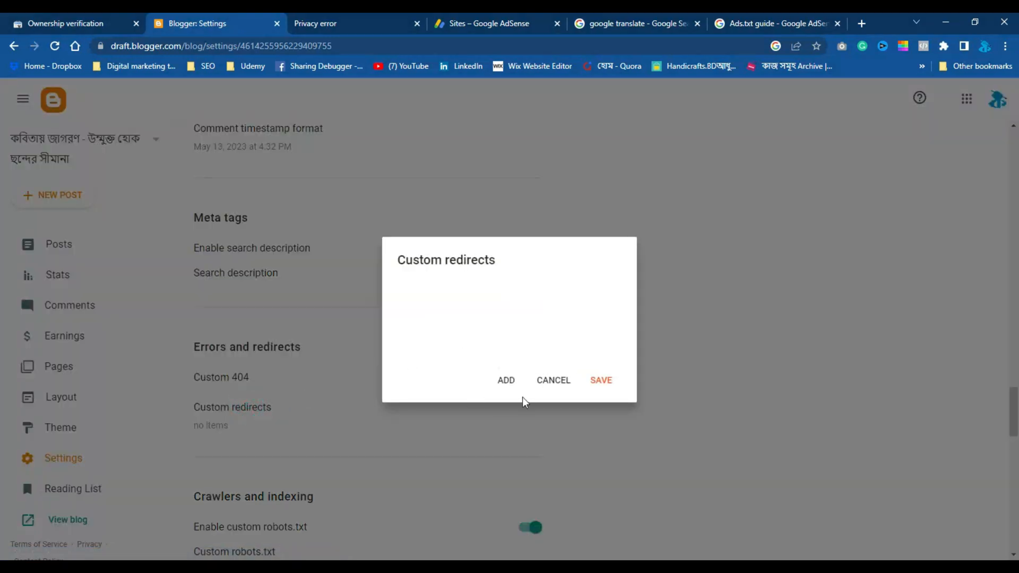
left_click(506, 381)
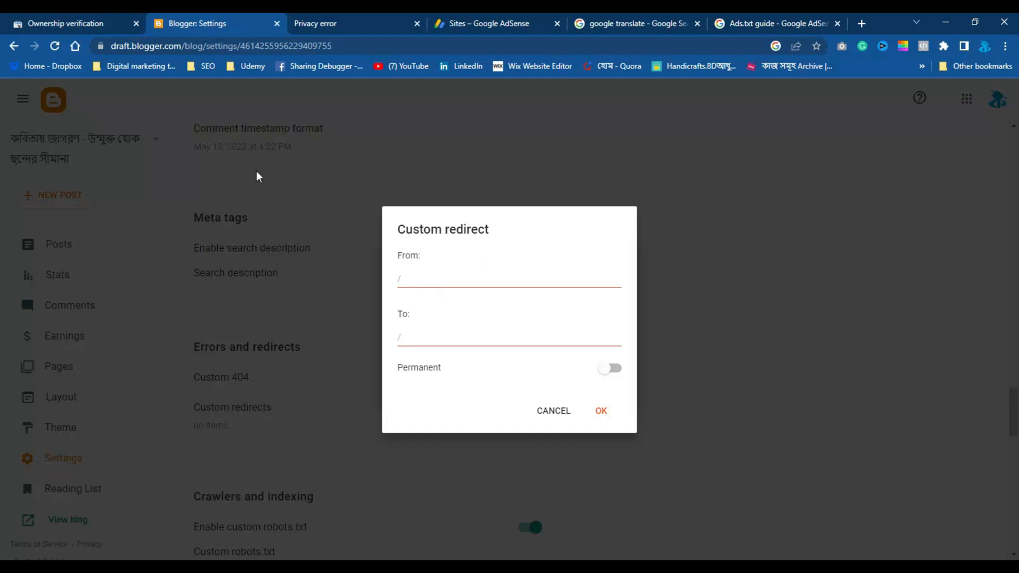
left_click(326, 23)
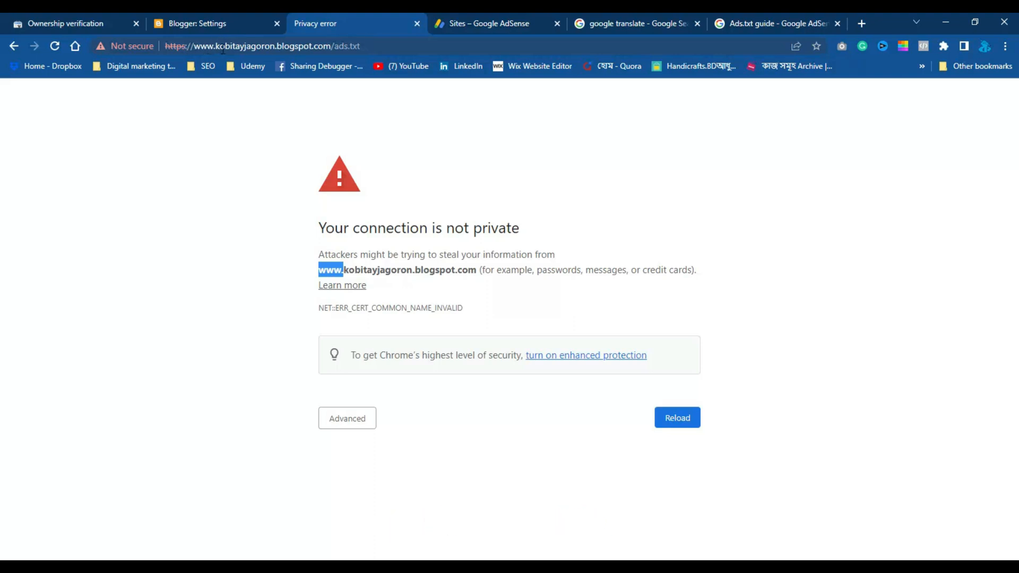
left_click(373, 46)
left_click(374, 46)
left_click(13, 46)
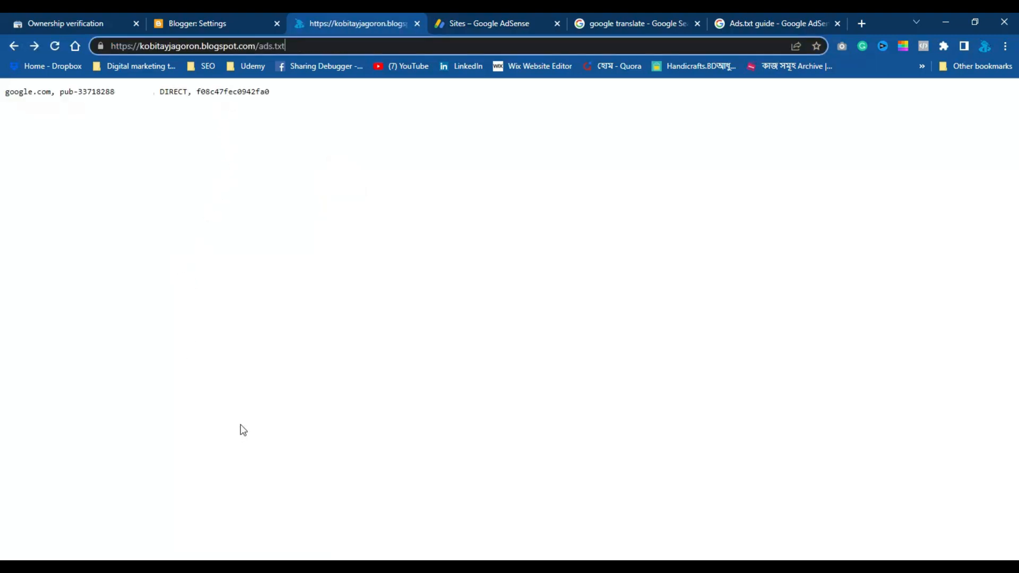
left_click(282, 116)
left_click(315, 45)
right_click(315, 46)
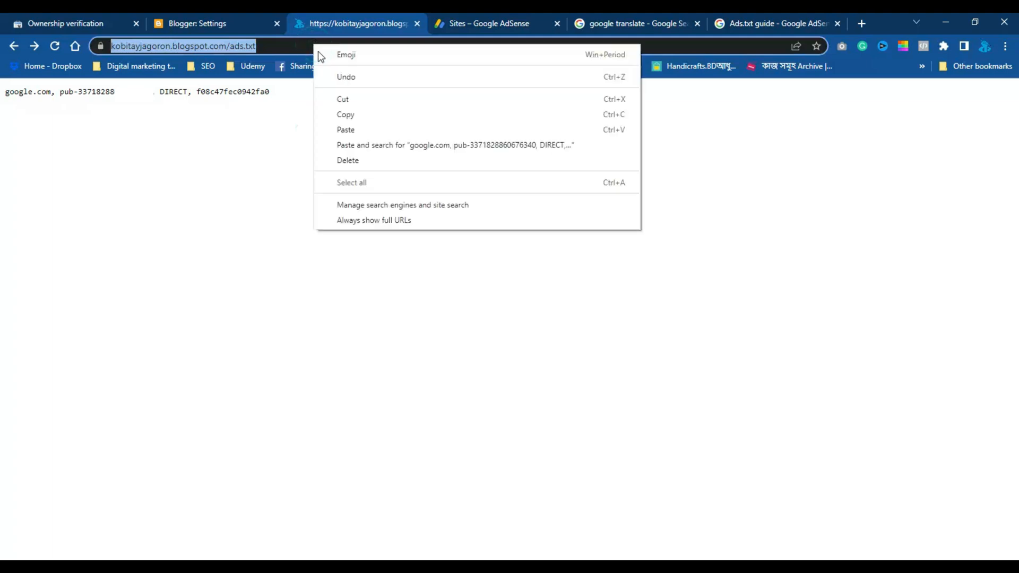
left_click(346, 115)
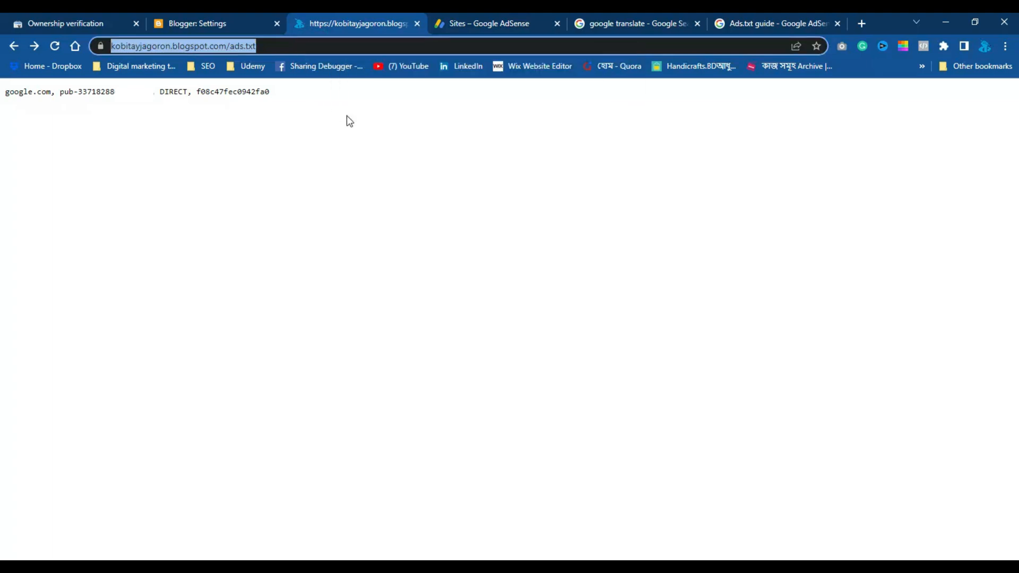
left_click(179, 25)
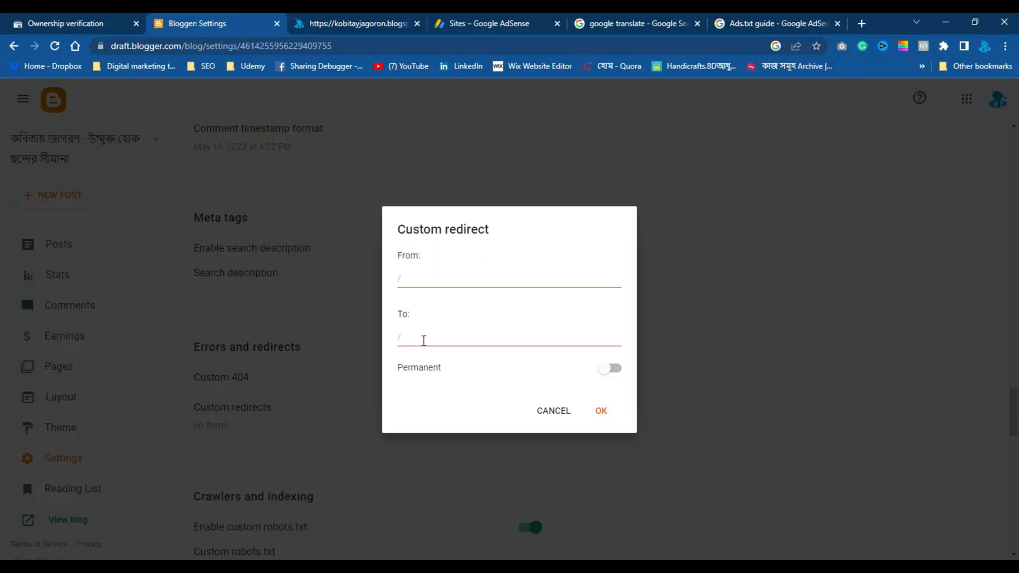
right_click(423, 341)
left_click(464, 440)
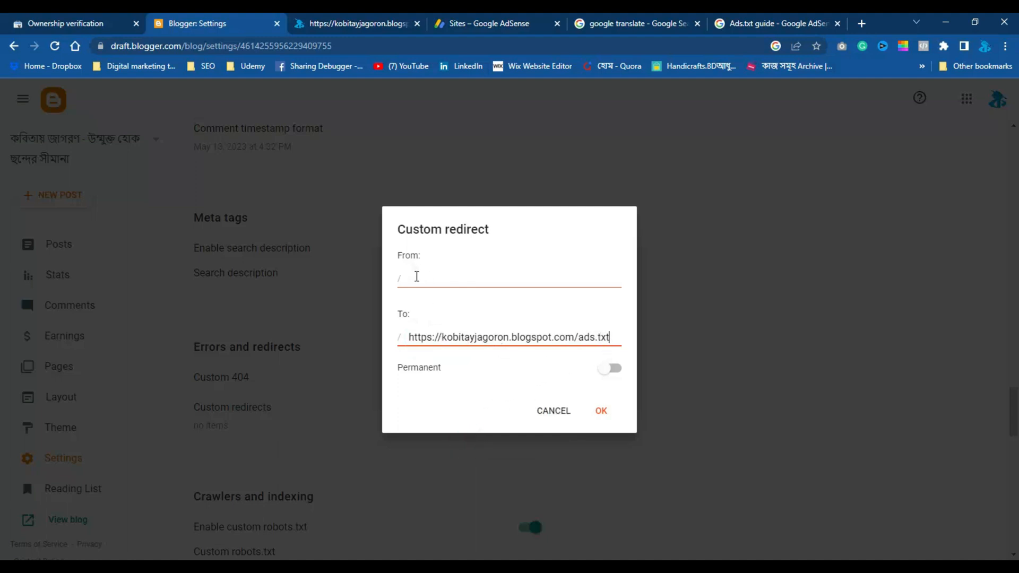
left_click(417, 279)
right_click(417, 280)
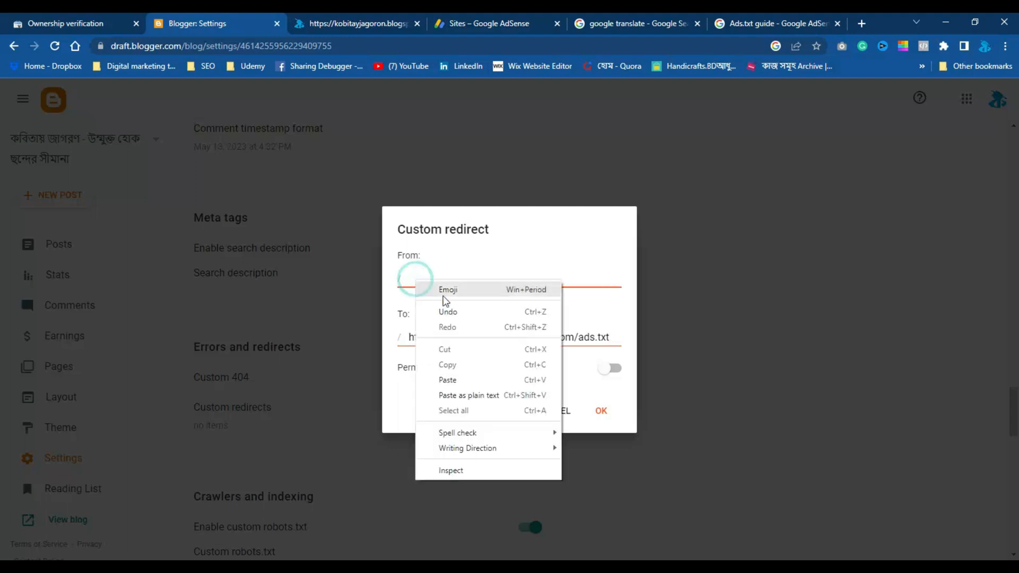
left_click(451, 376)
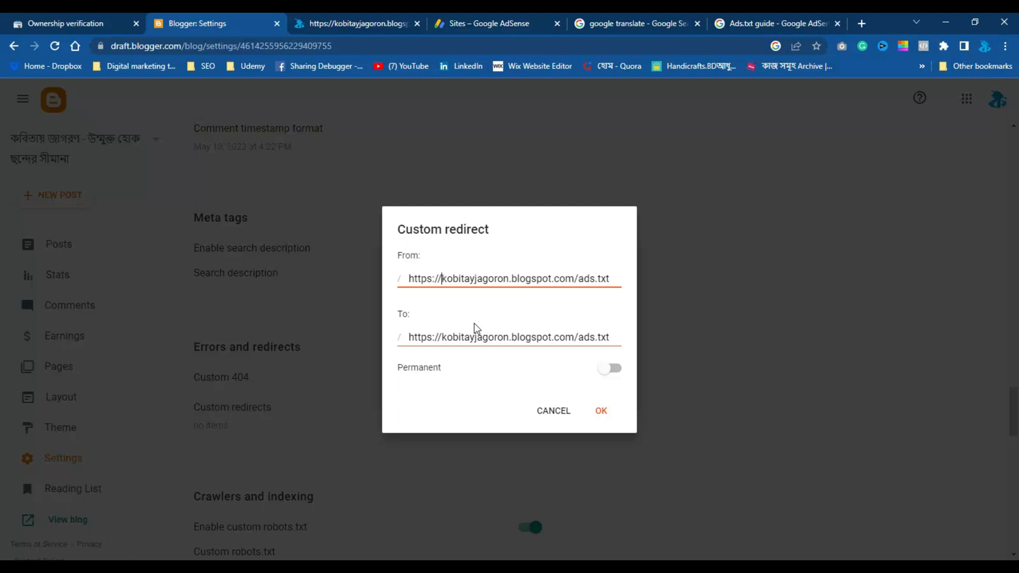
type("www")
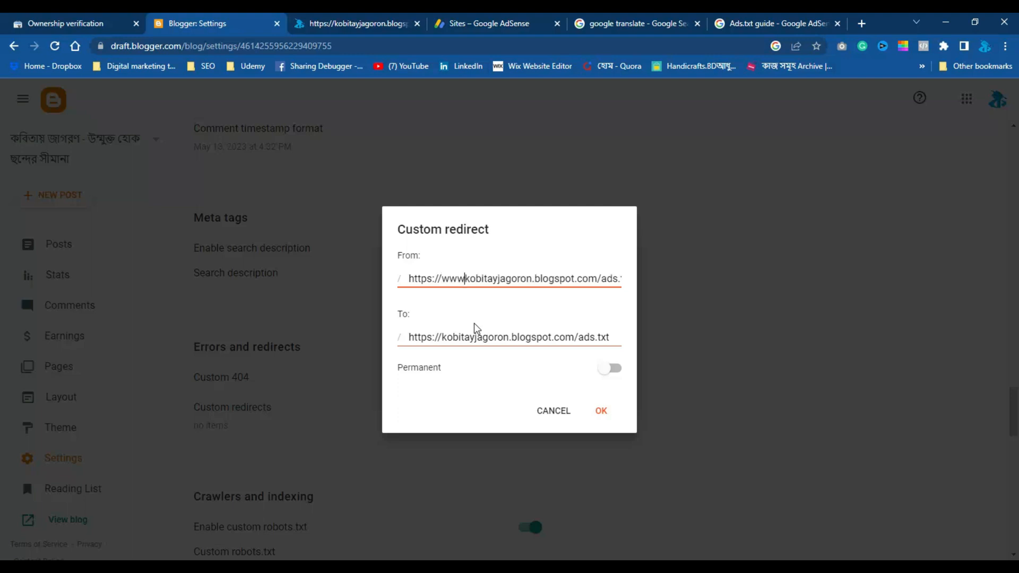
type(".")
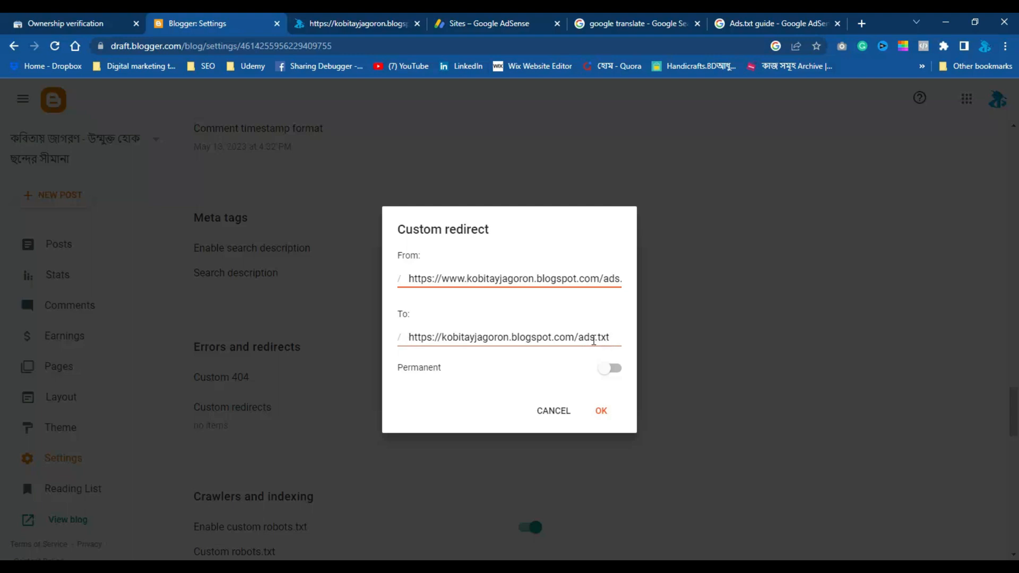
left_click(601, 413)
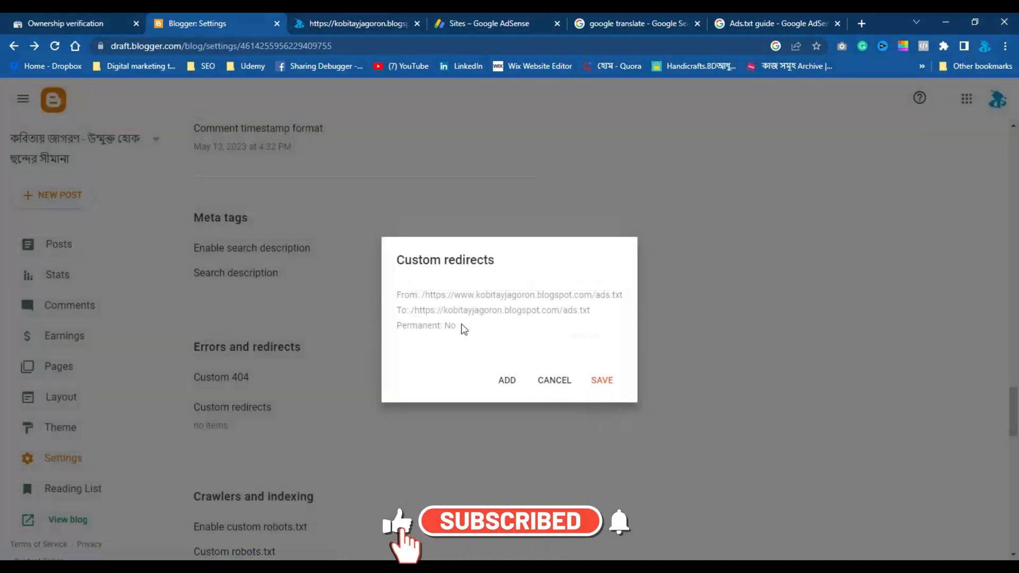
left_click(605, 382)
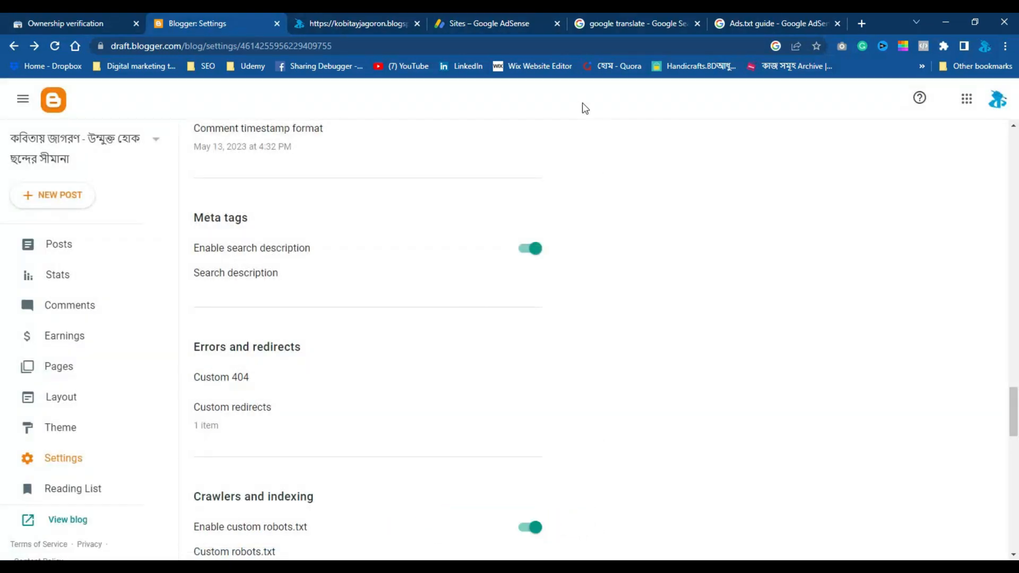
Switch to the AdSense Sites list and show the explanation of the Ads.txt status values
left_click(489, 21)
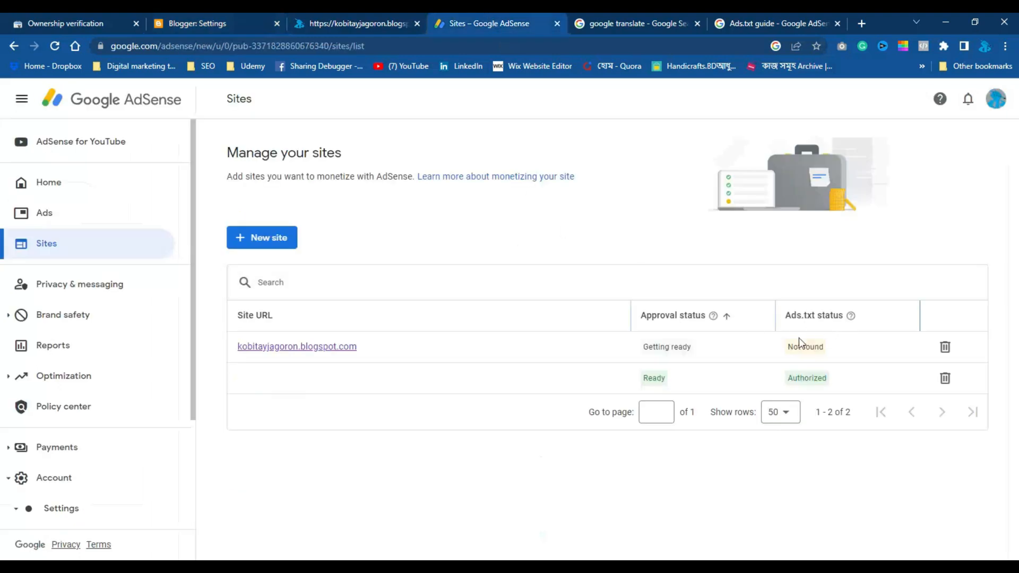
mouse_move(852, 315)
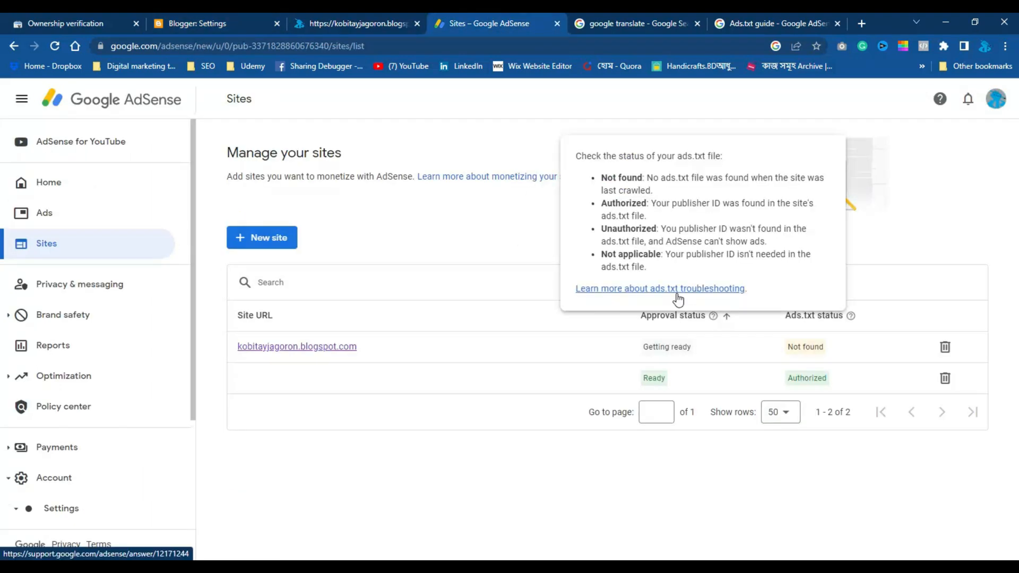